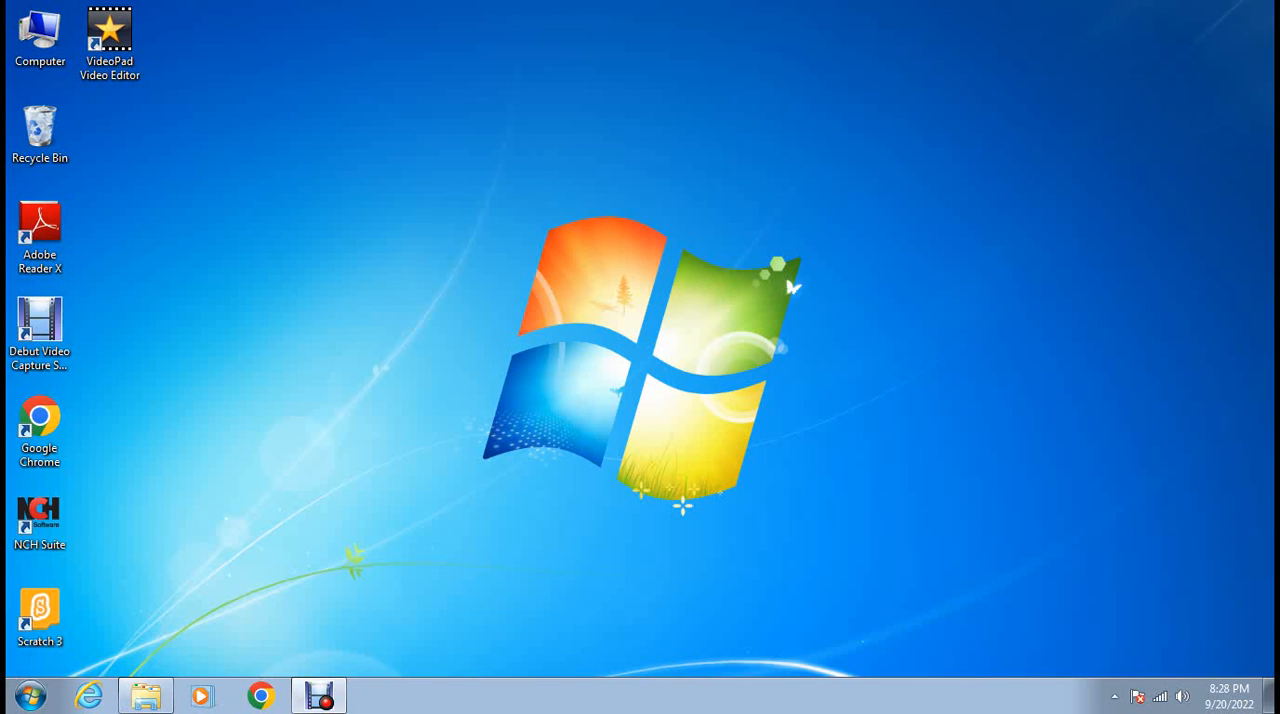
Launch the mysql-installer-community-8.0.30.0 package from Local Disk (D:) and let it start with the requested permission.
click(146, 696)
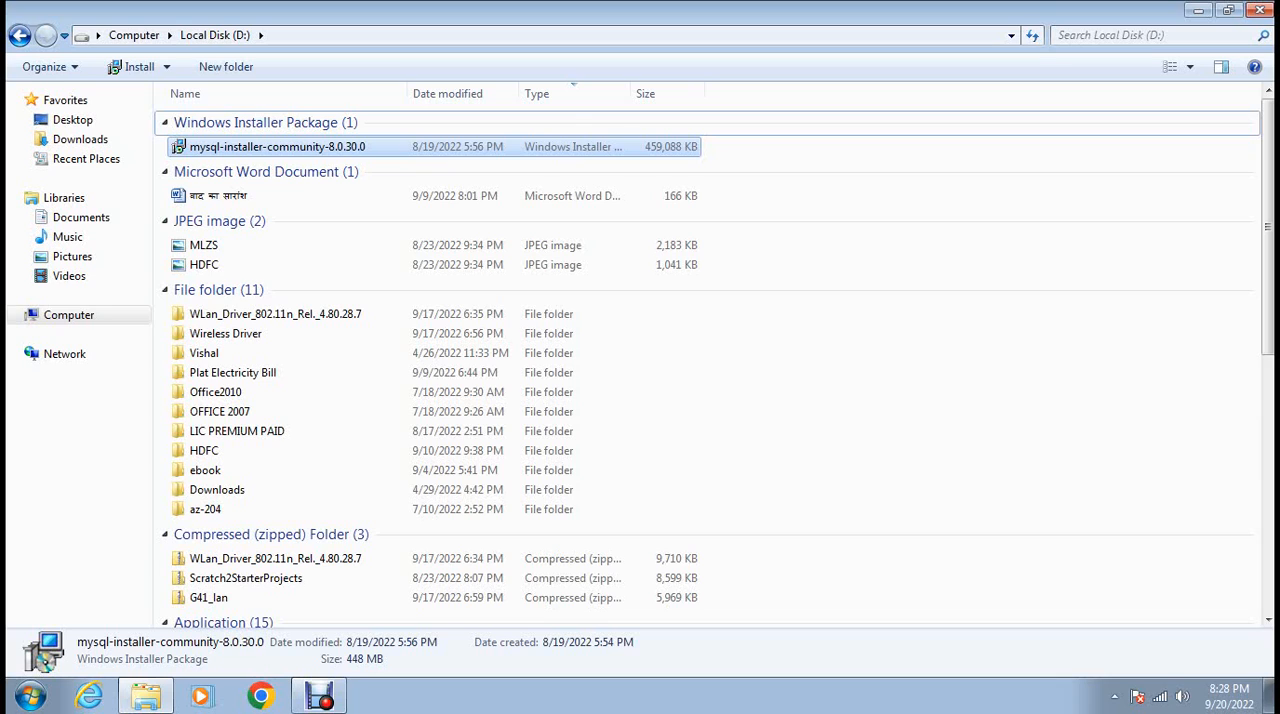
double_click(277, 147)
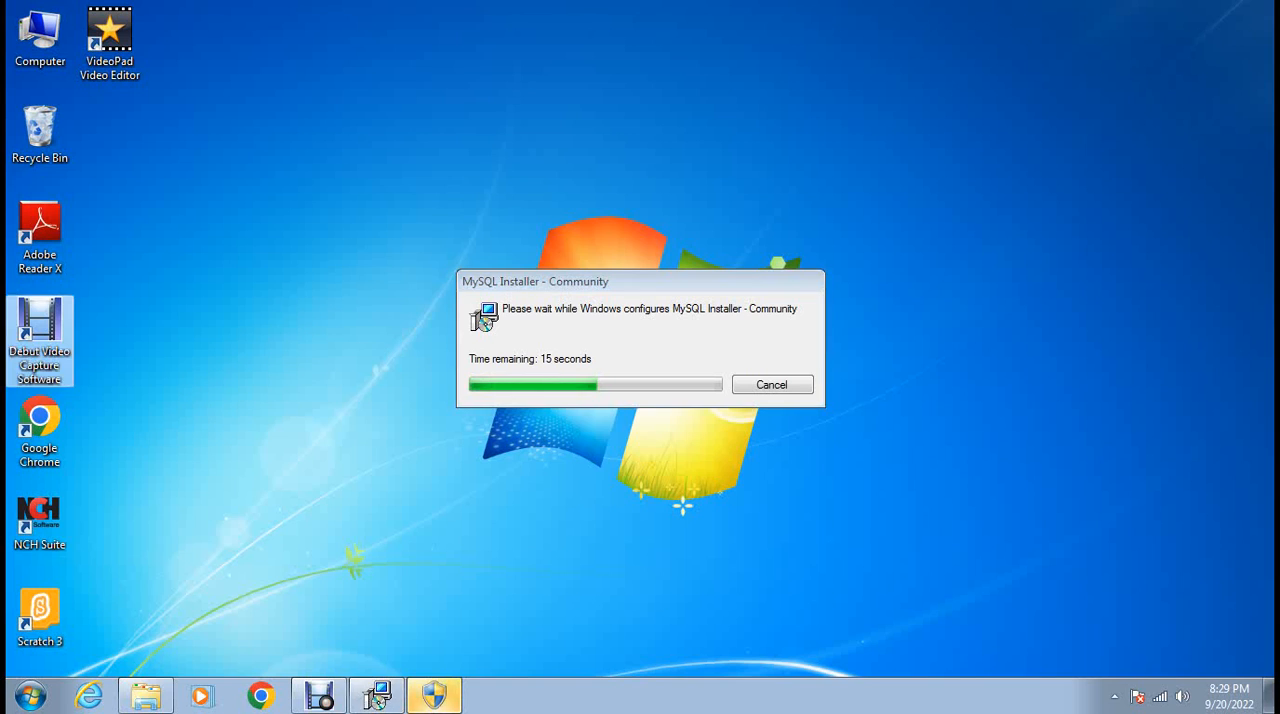
click(434, 695)
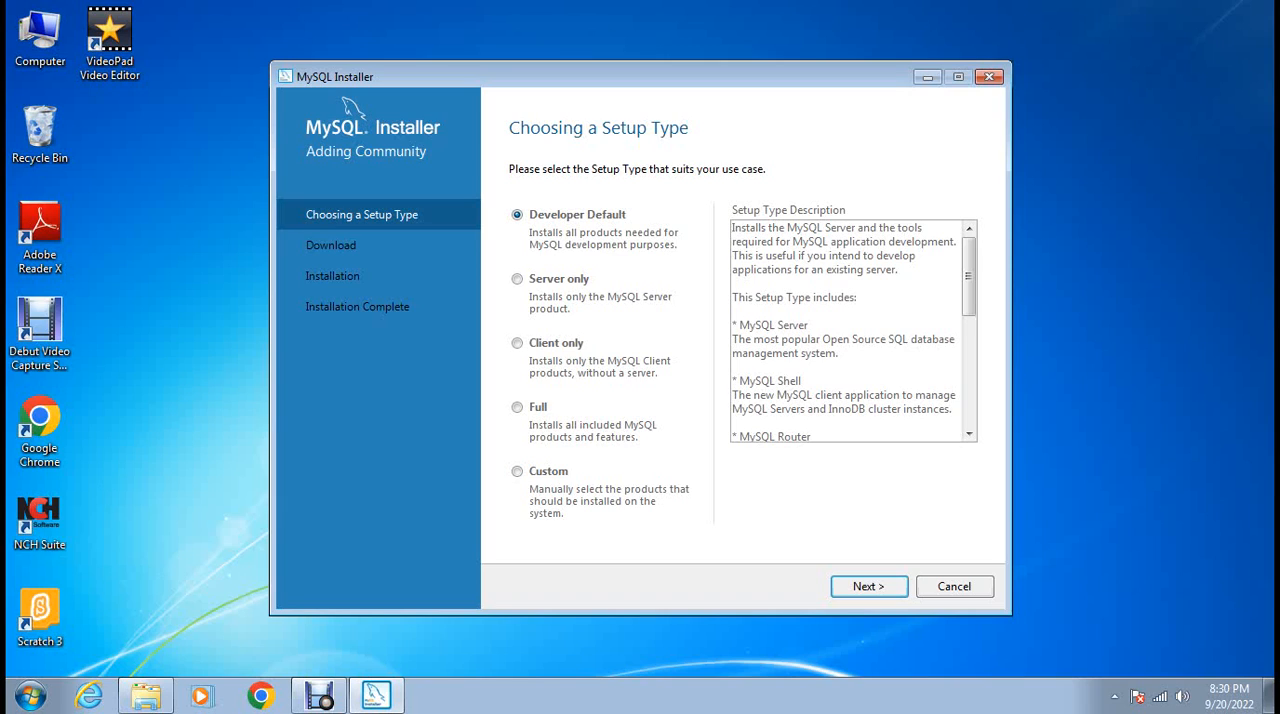
Review the descriptions of the available setup types and continue with Developer Default.
click(517, 279)
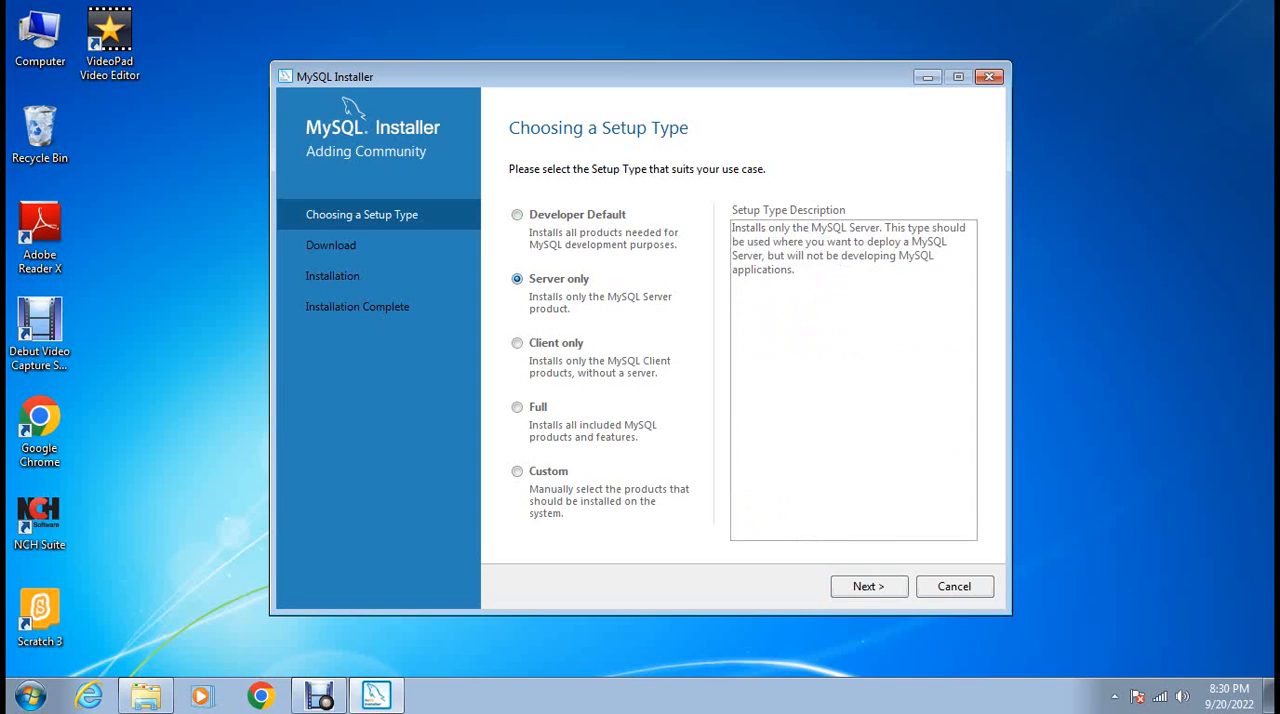
click(517, 343)
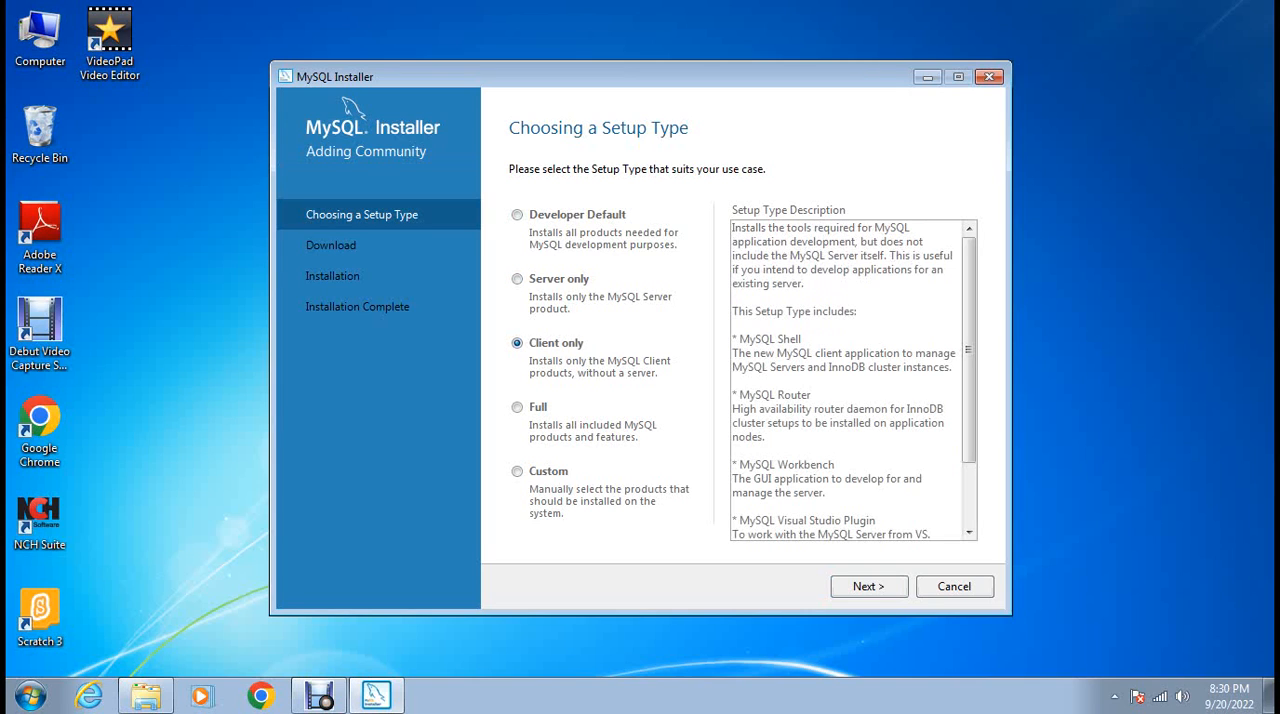
click(517, 471)
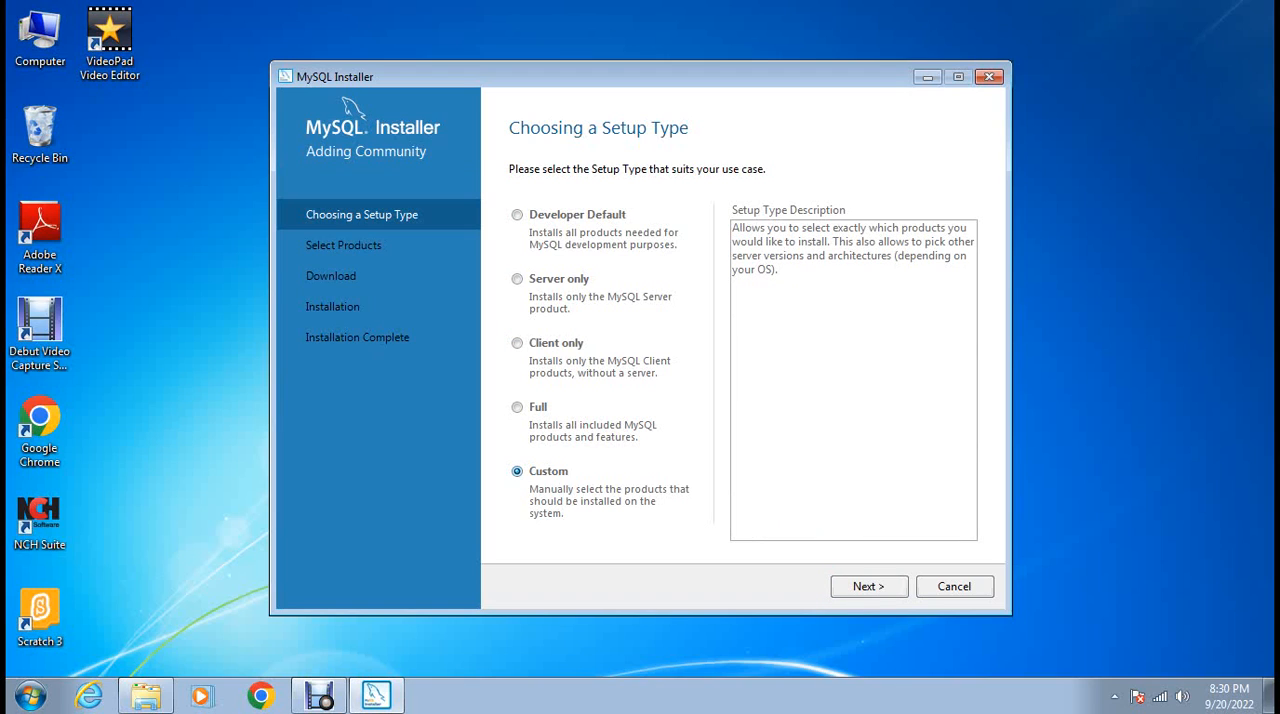
click(517, 407)
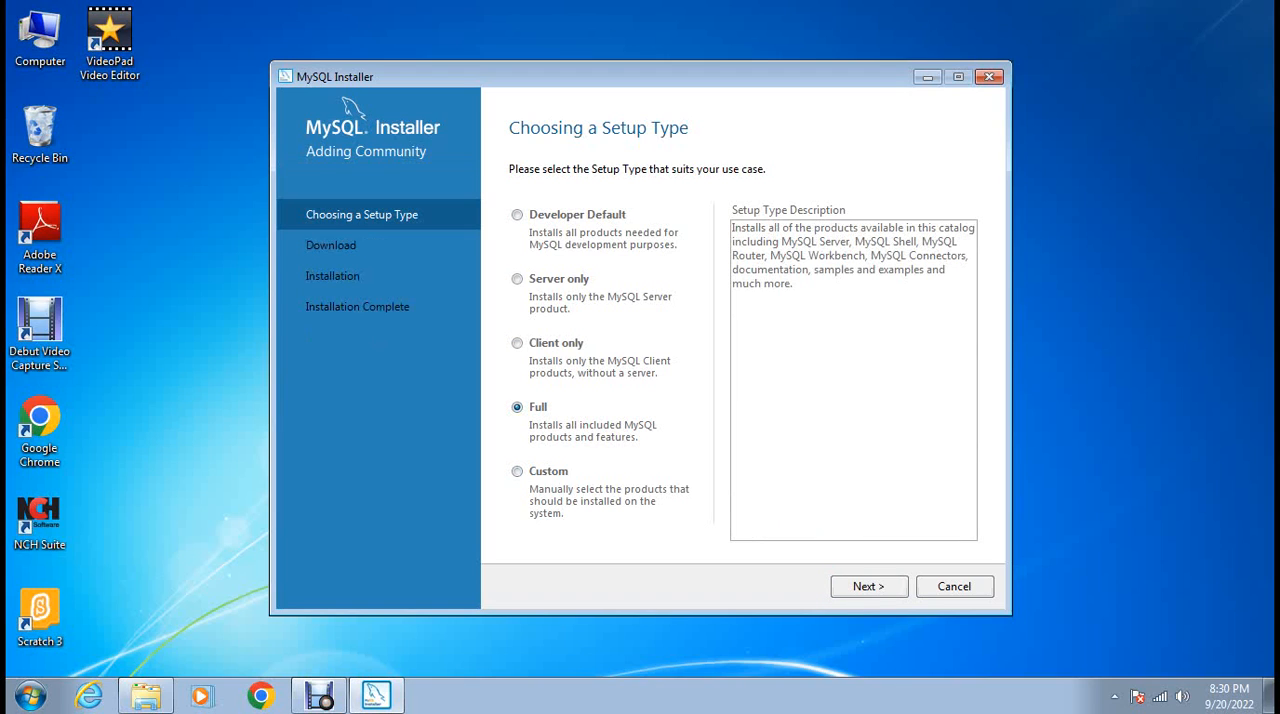
click(517, 214)
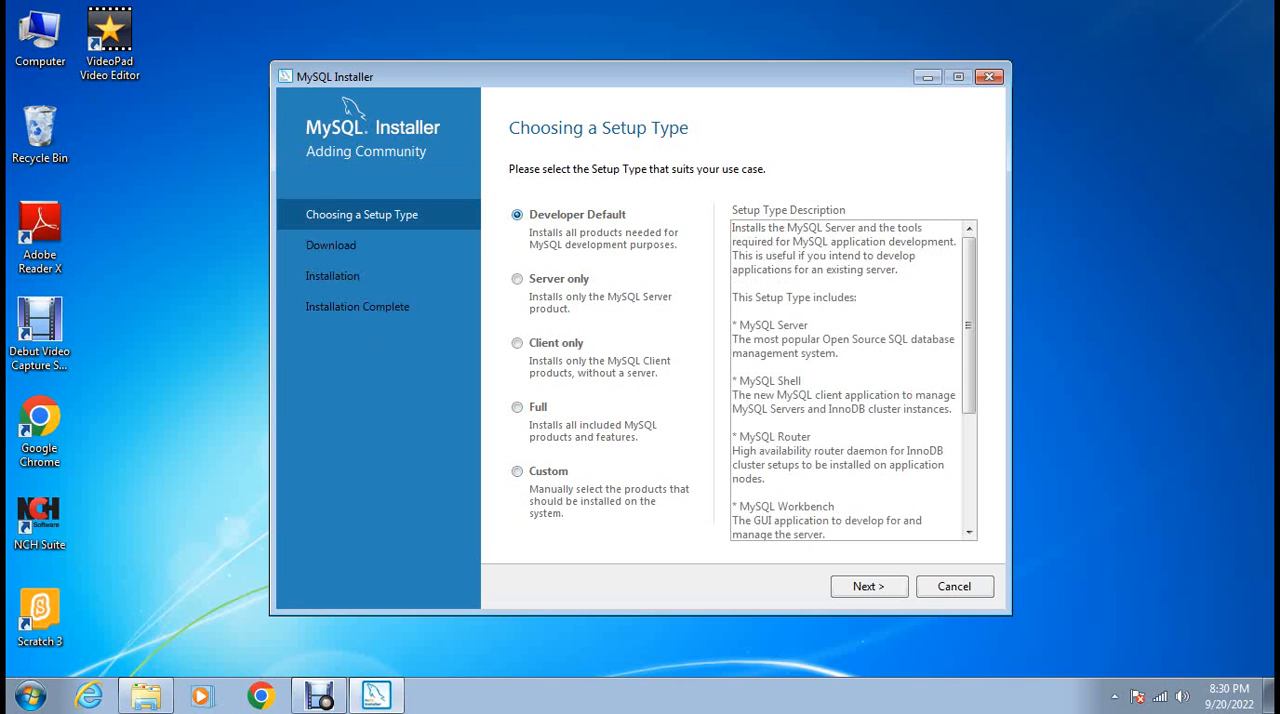
click(868, 586)
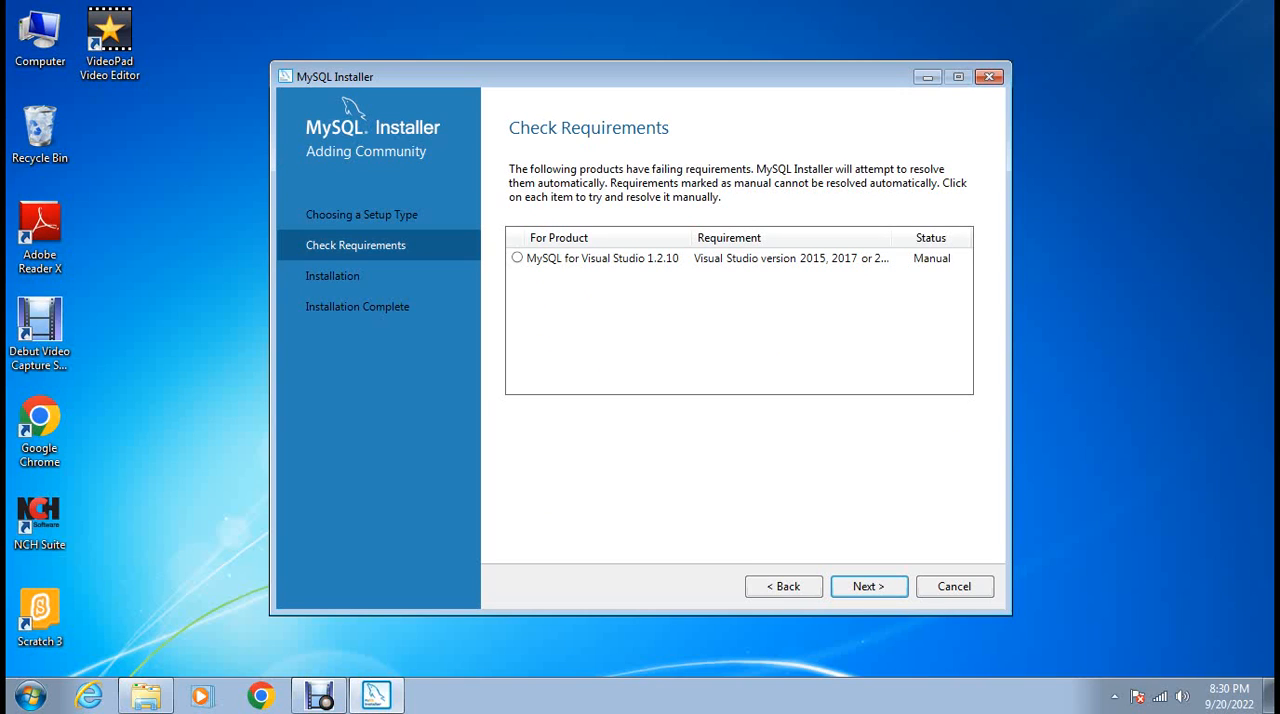
View the requirement details for MySQL for Visual Studio 1.2.10 and continue without satisfying it.
click(603, 258)
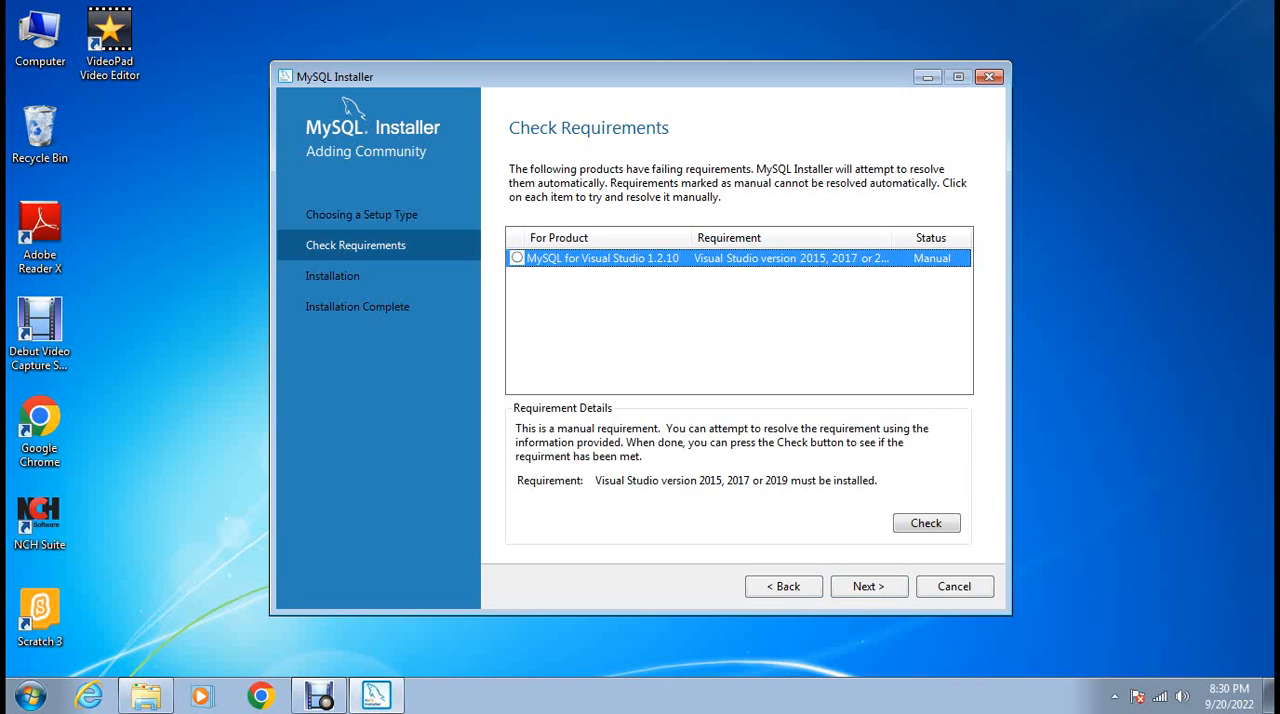
click(869, 587)
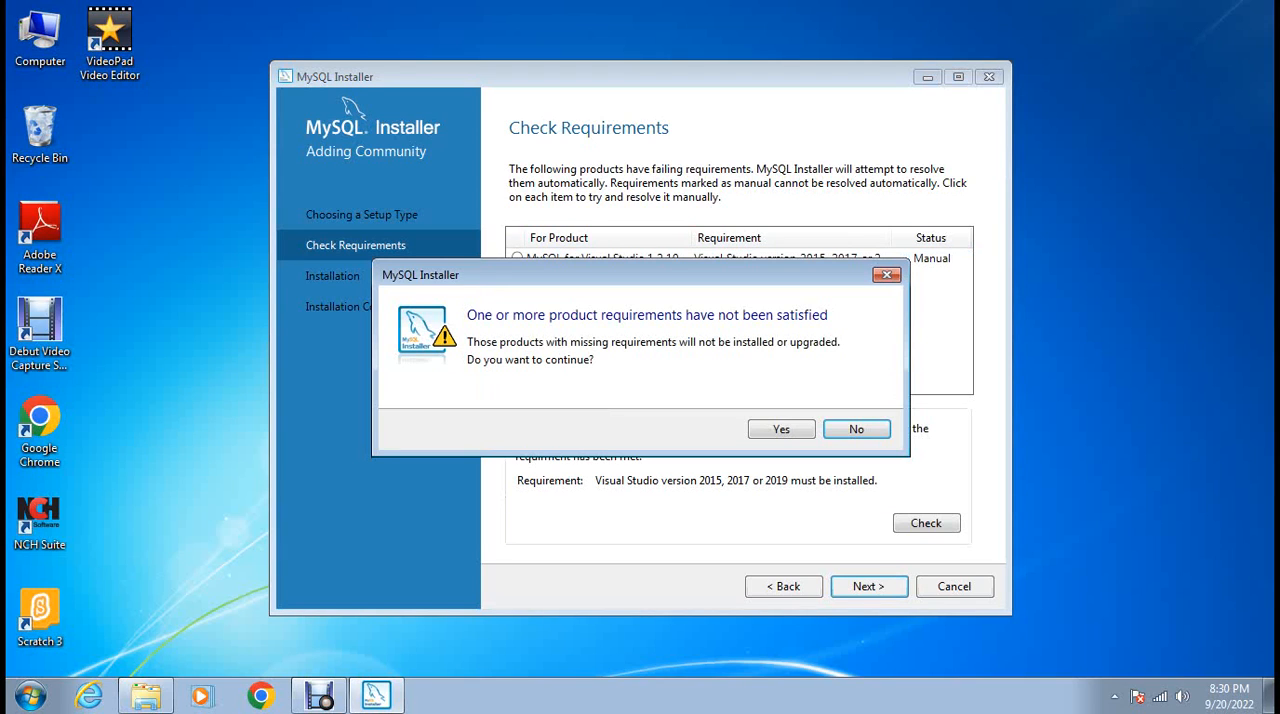
key(Return)
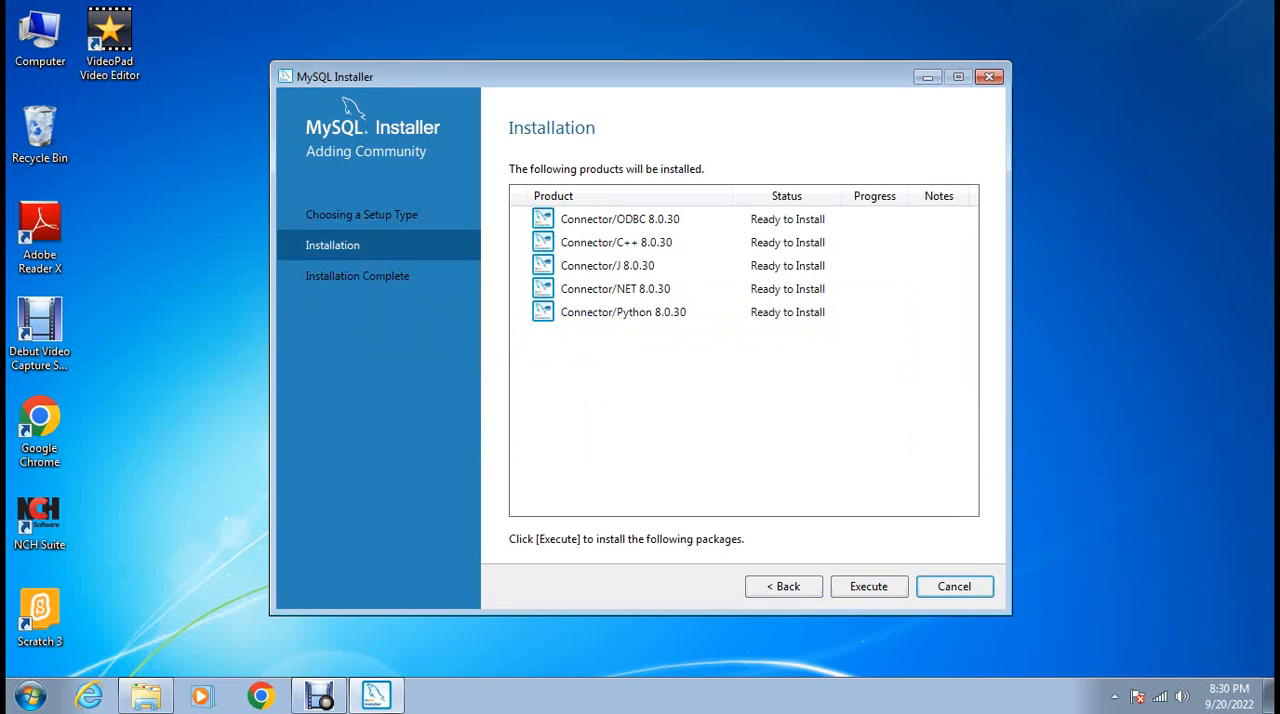
Install the listed ODBC, C++, J, NET and Python 8.0.30 connectors and finish the installation wizard.
key(Return)
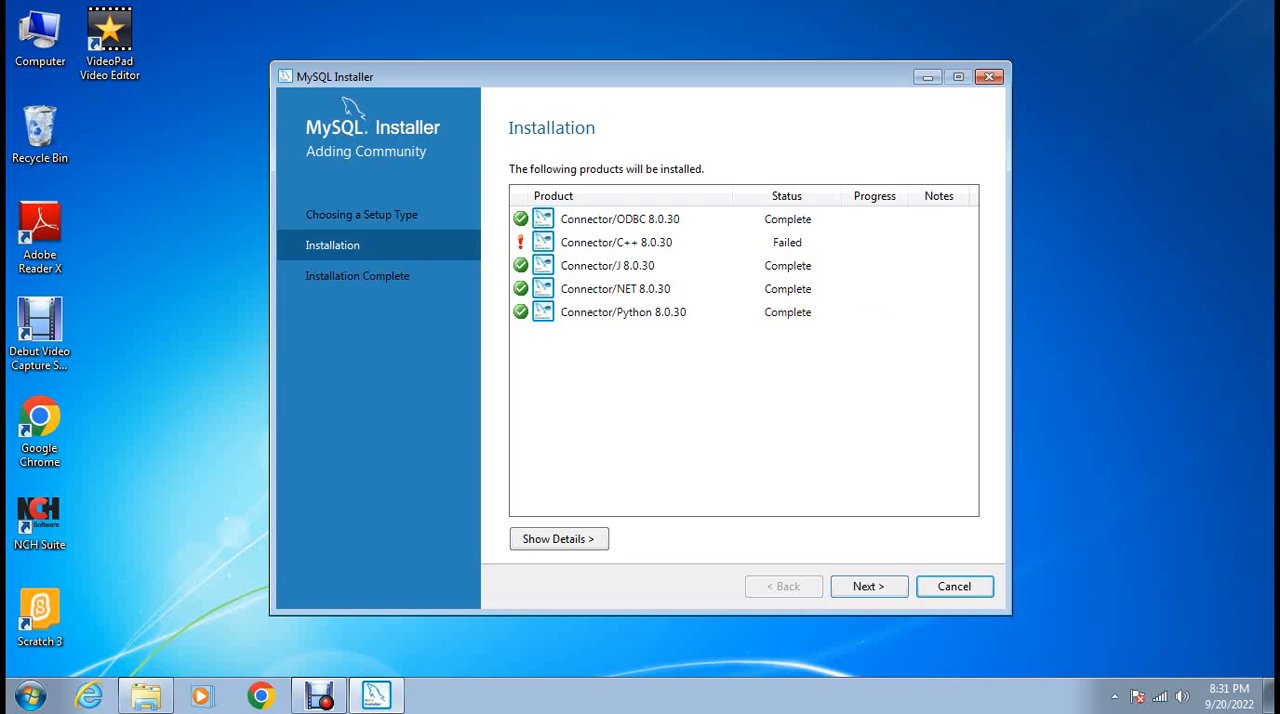
click(869, 587)
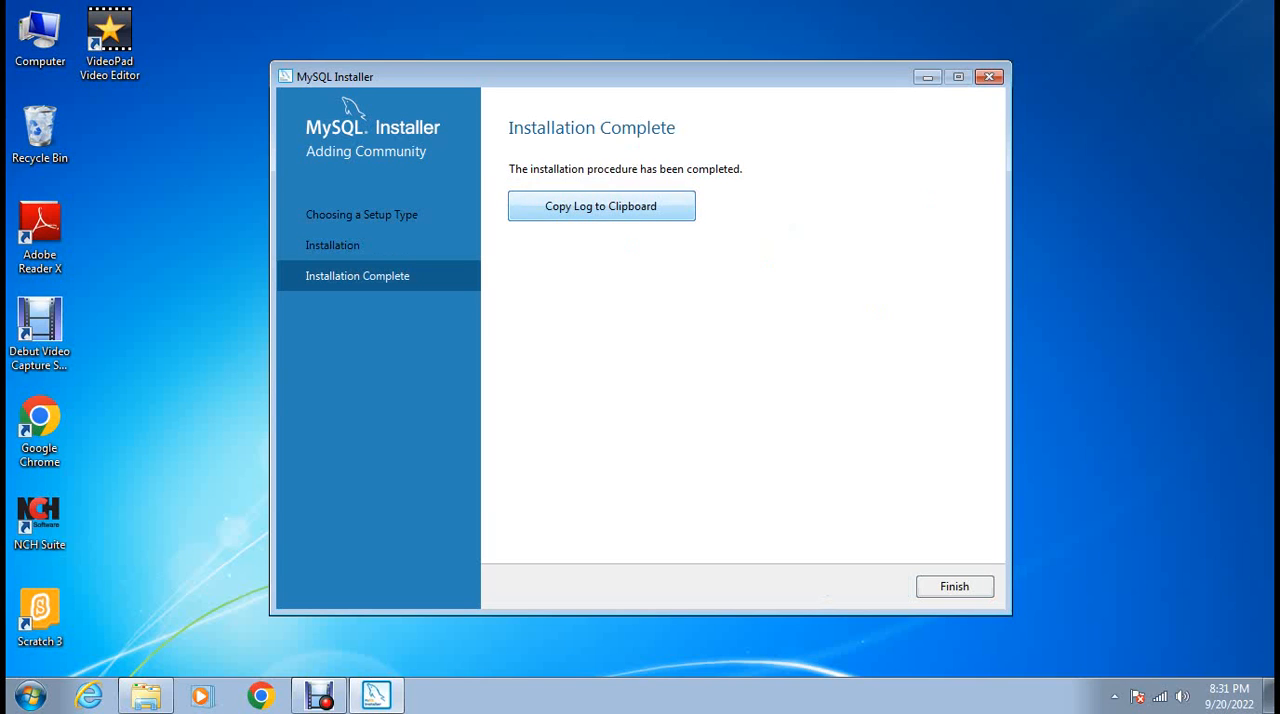
click(954, 586)
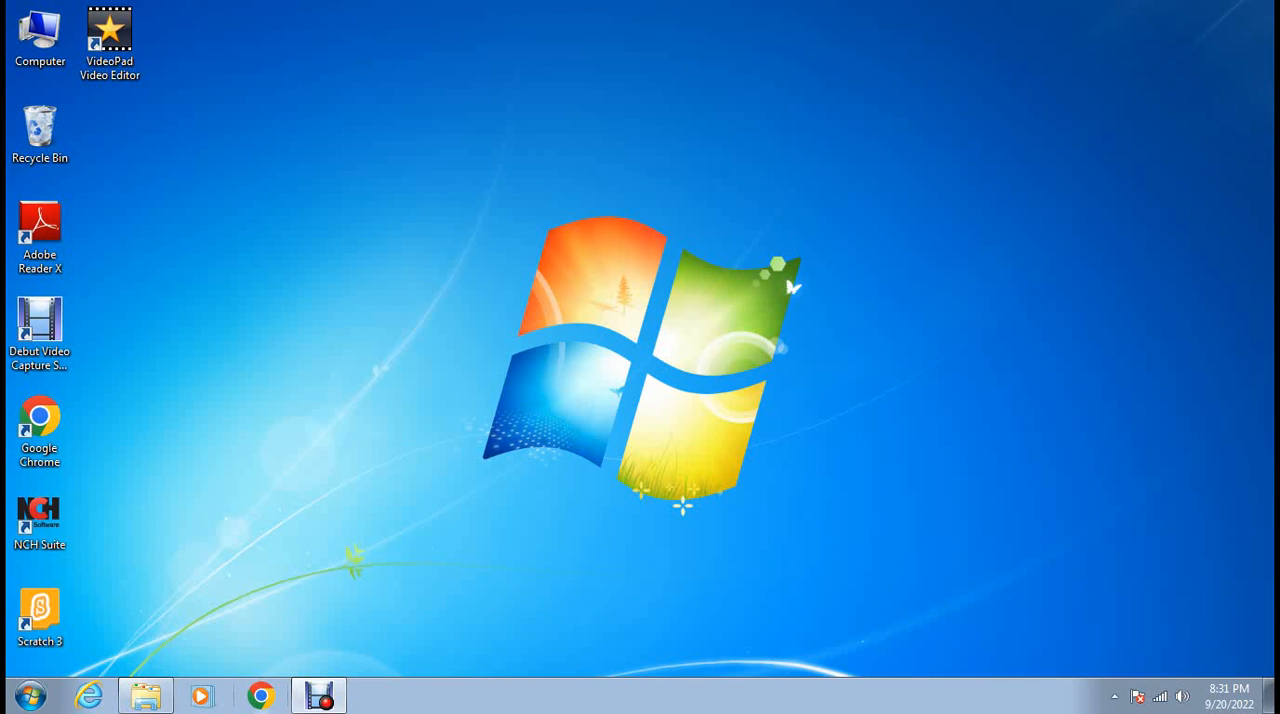
Reopen the MySQL installer package from Local Disk (D:) and add MySQL Server 5.7.39 - X86 to the products for installation.
click(145, 696)
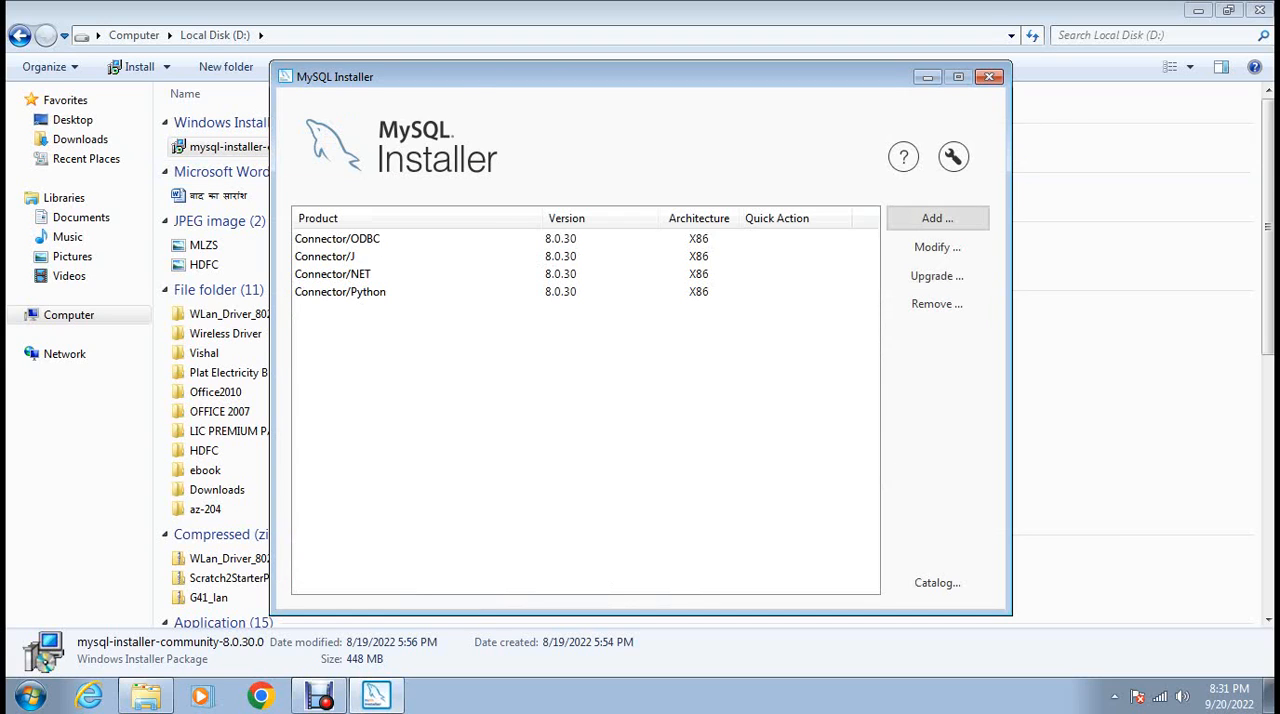
click(937, 218)
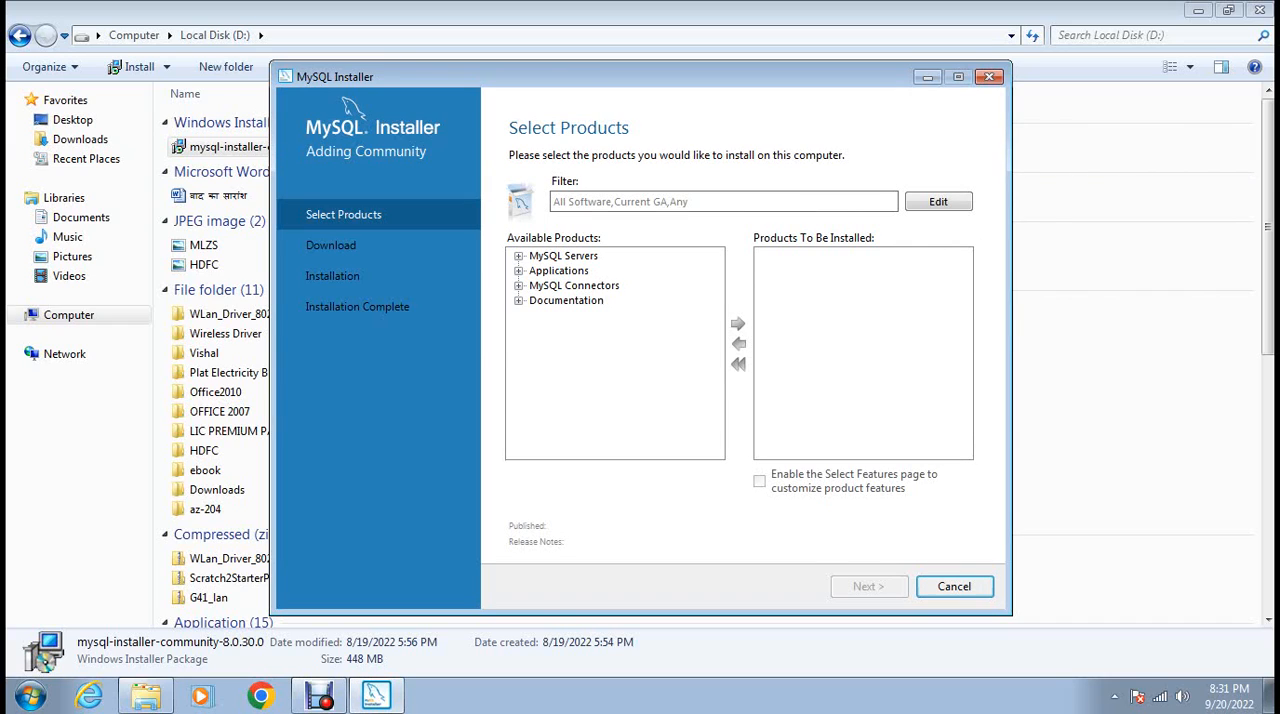
click(519, 256)
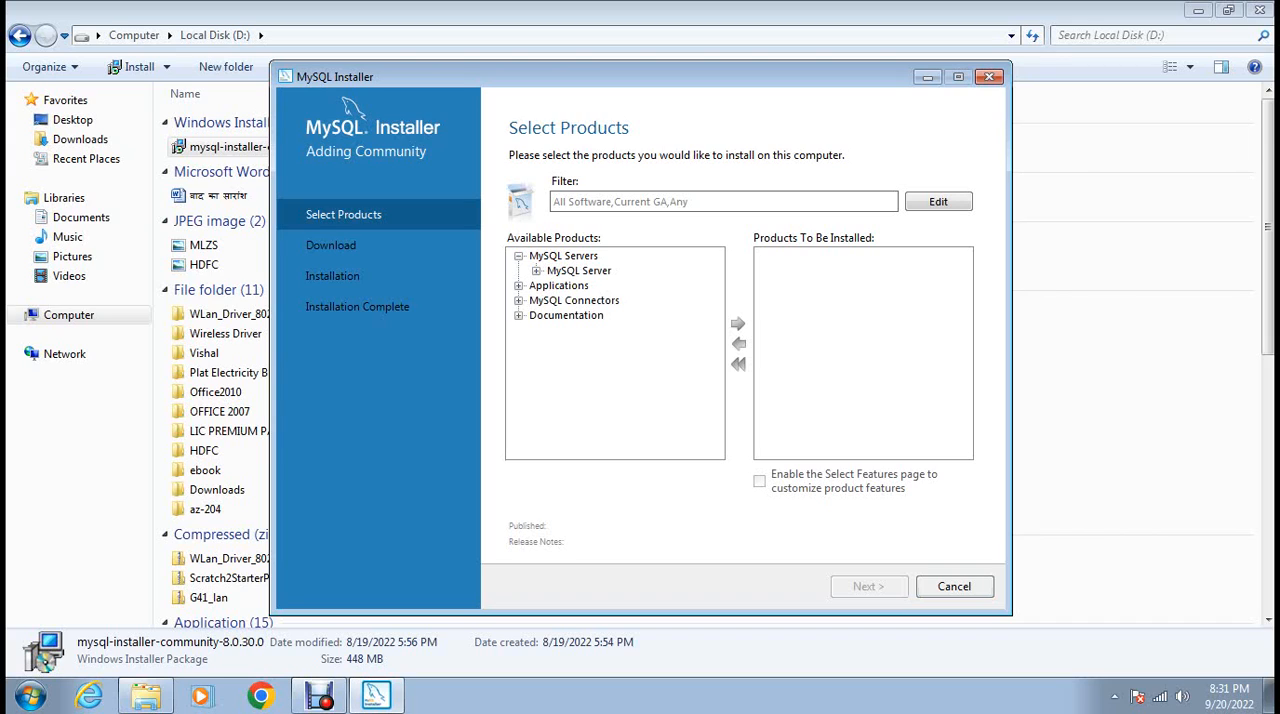
click(537, 271)
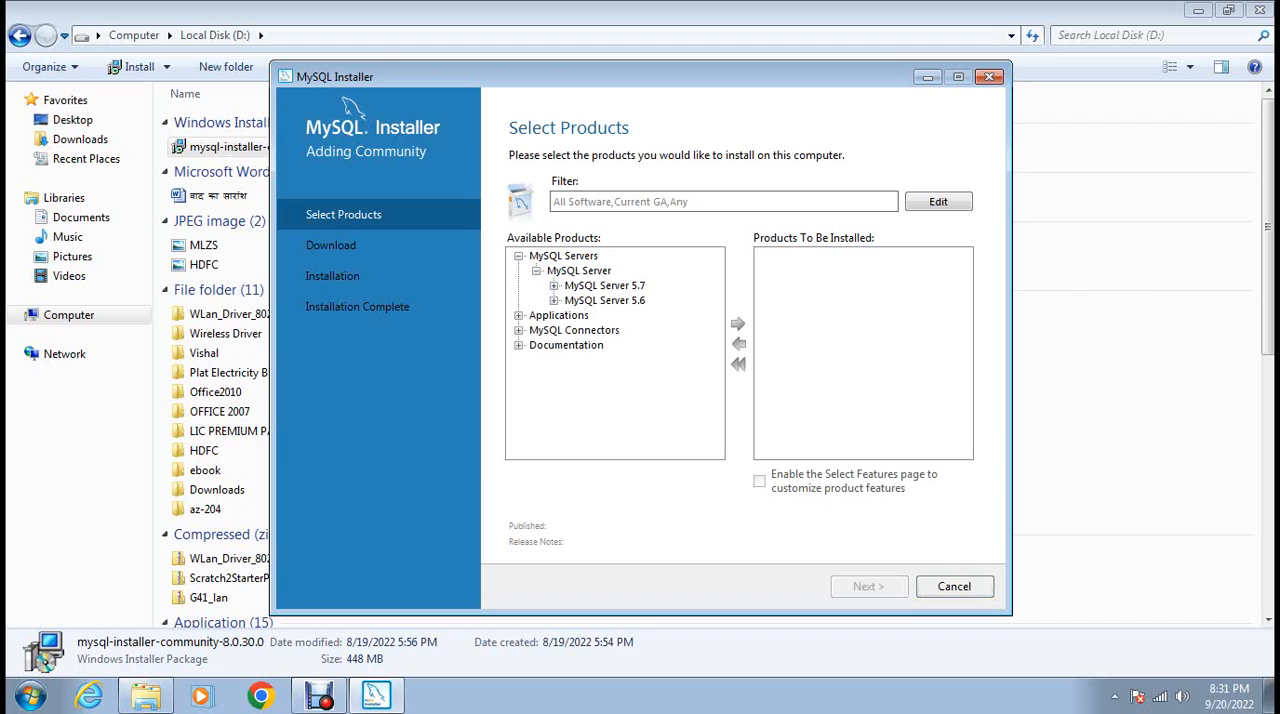
click(554, 286)
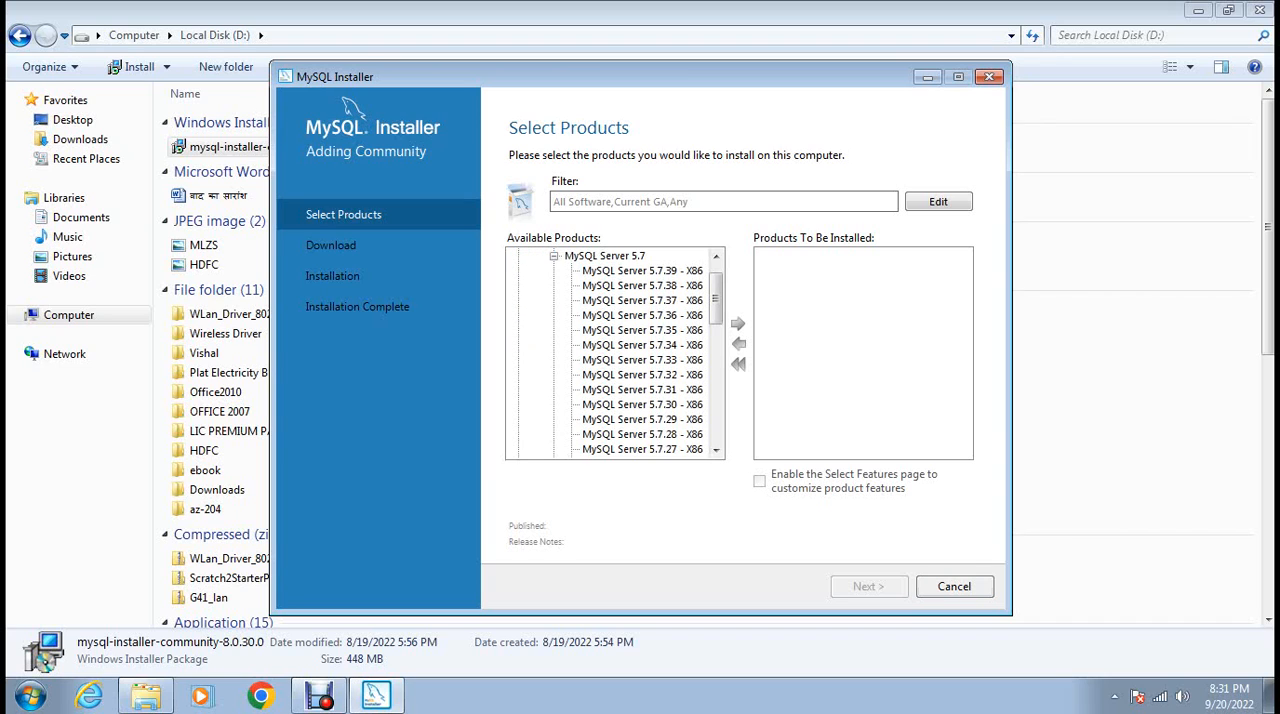
drag(716, 298, 716, 416)
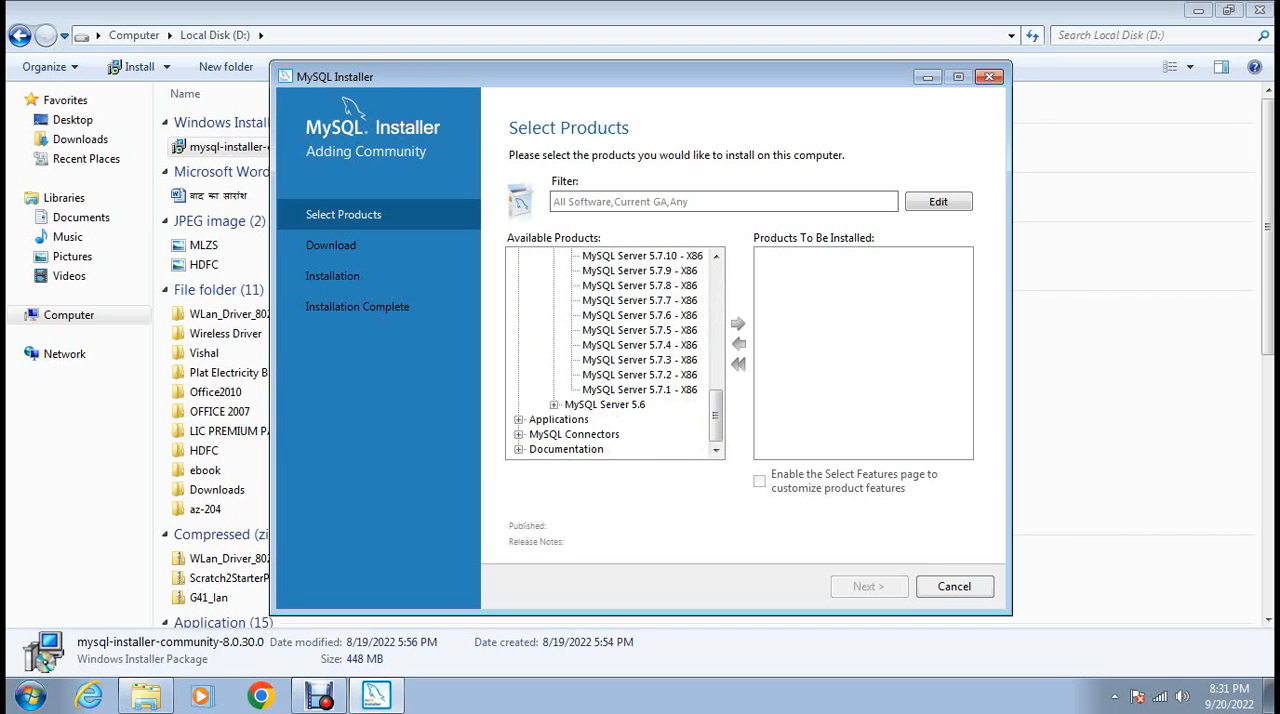
scroll(630, 353, up, 11)
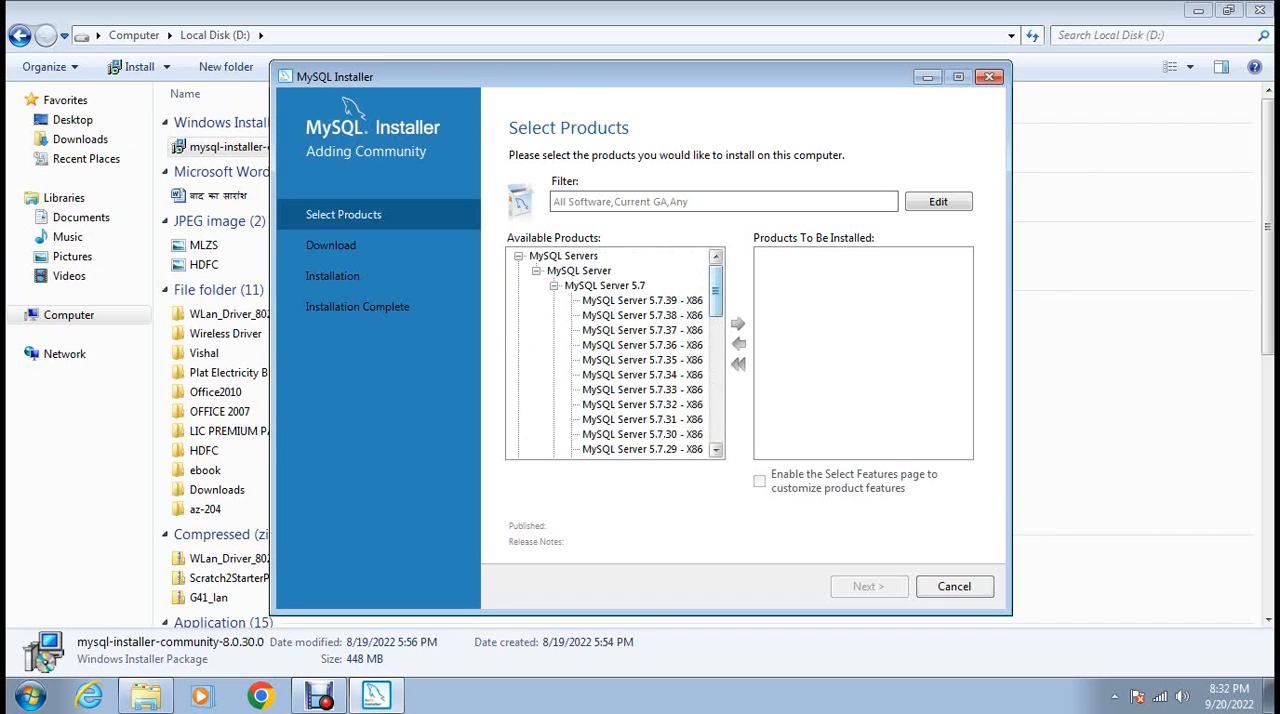
click(642, 300)
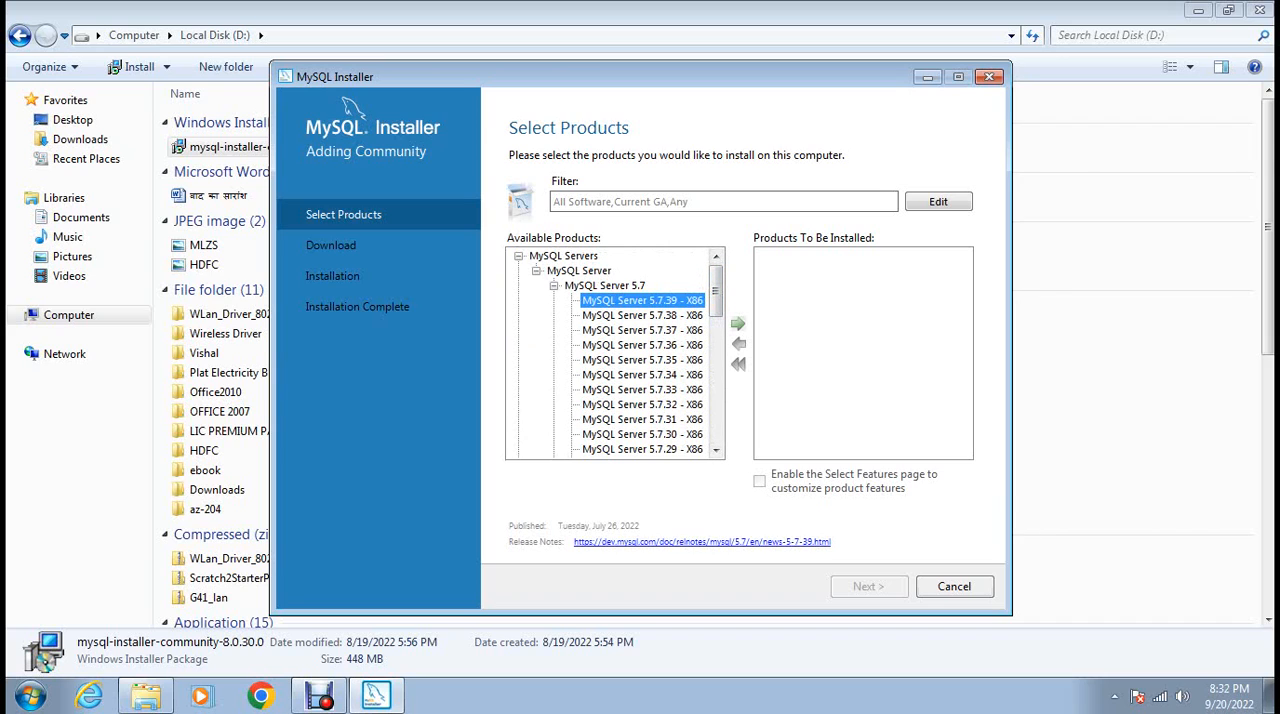
click(737, 323)
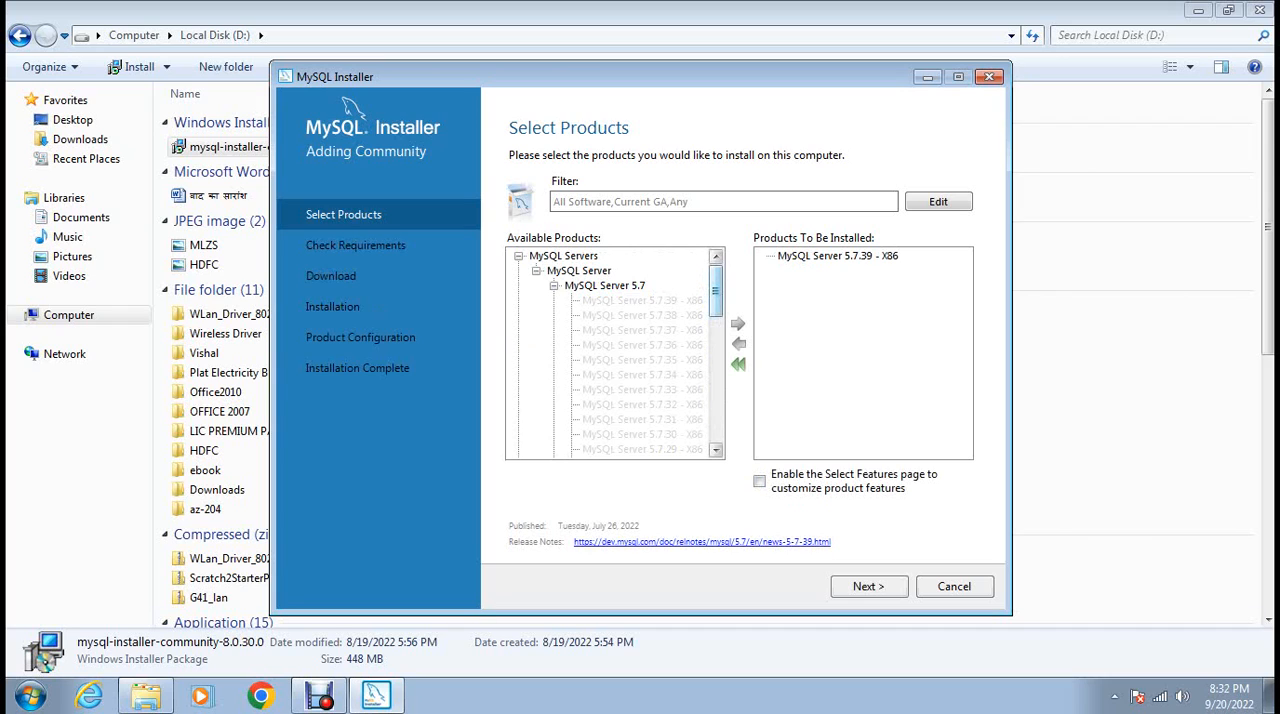
Examine the available Applications and MySQL Connectors, including the Connector/Python 8.0 versions, and continue to the requirements check.
scroll(615, 352, down, 10)
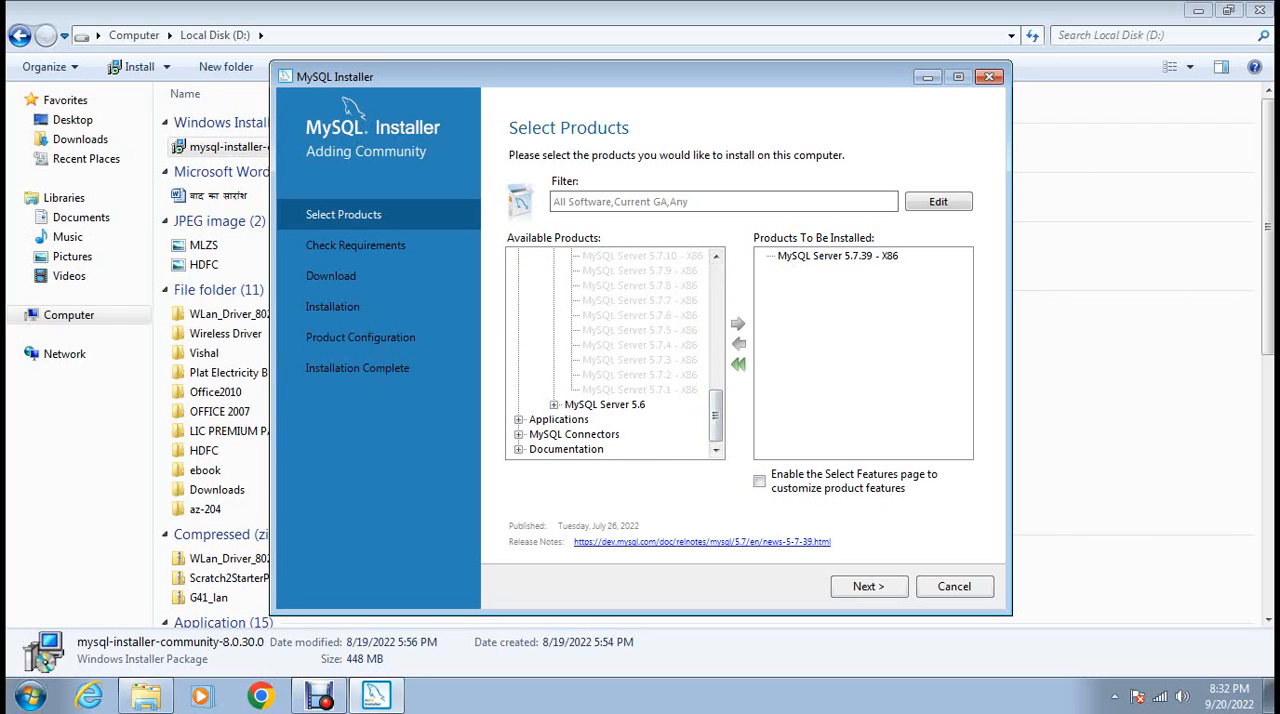
click(559, 420)
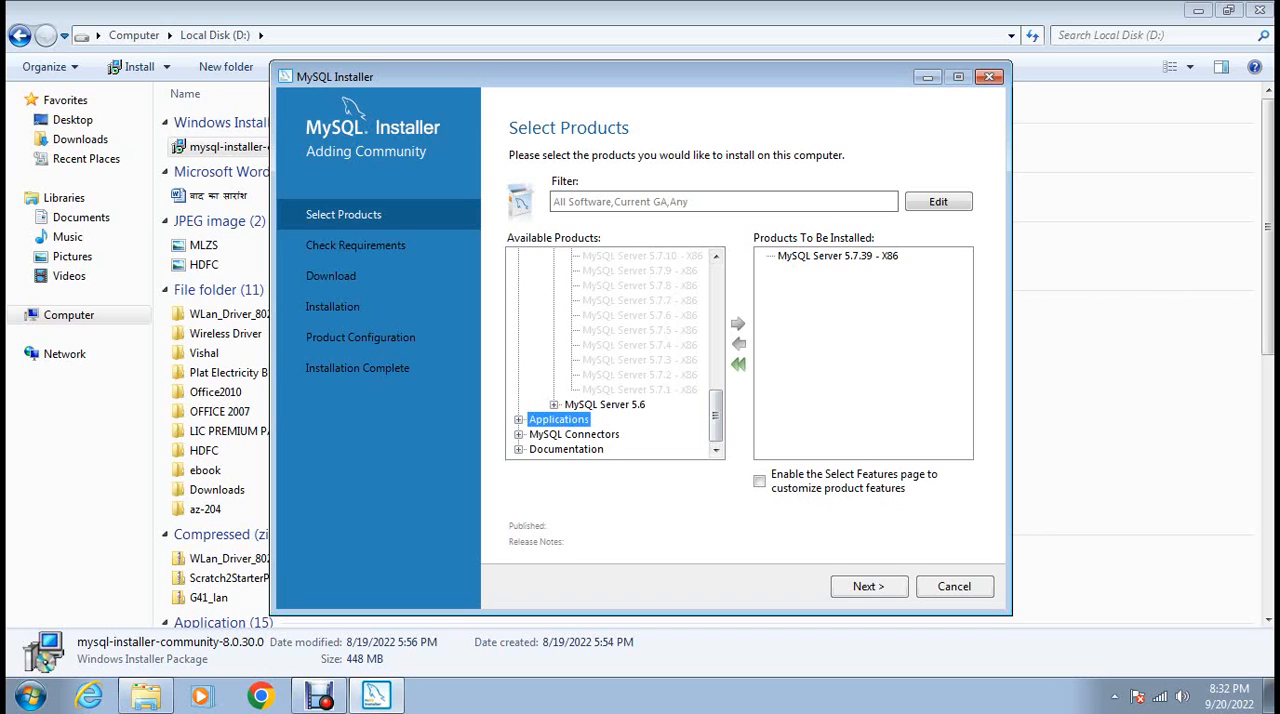
click(519, 420)
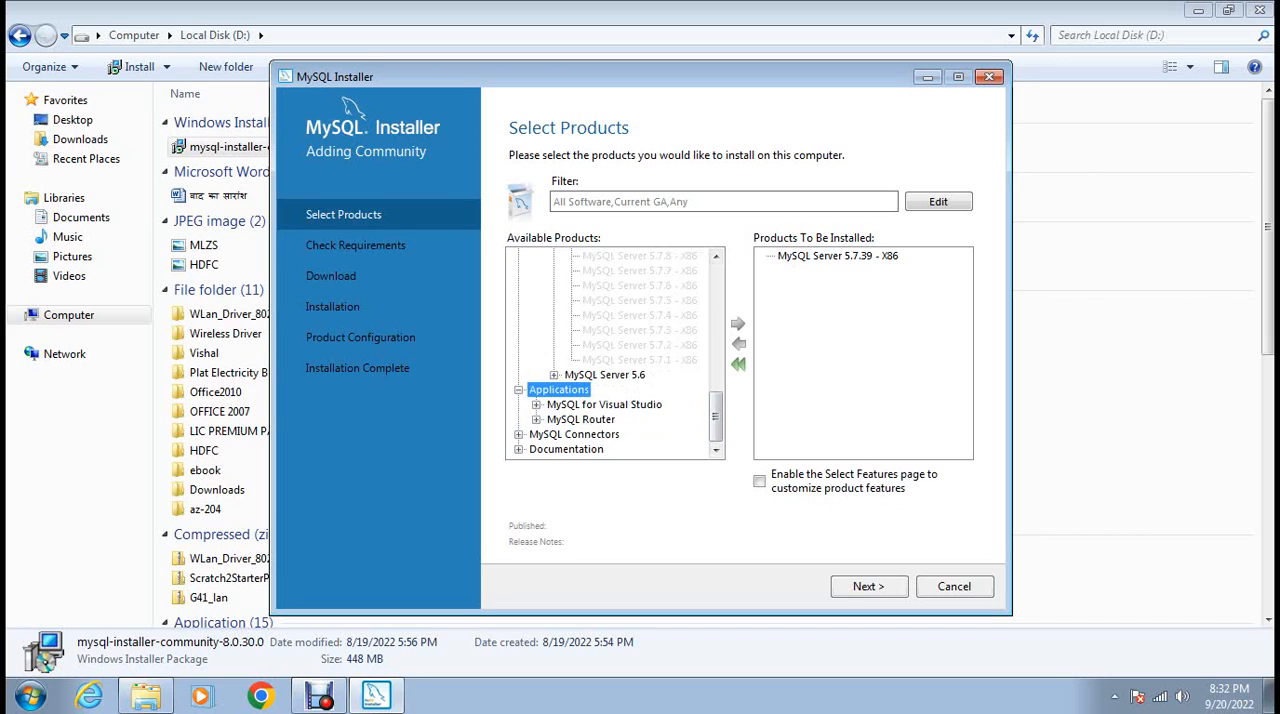
click(519, 435)
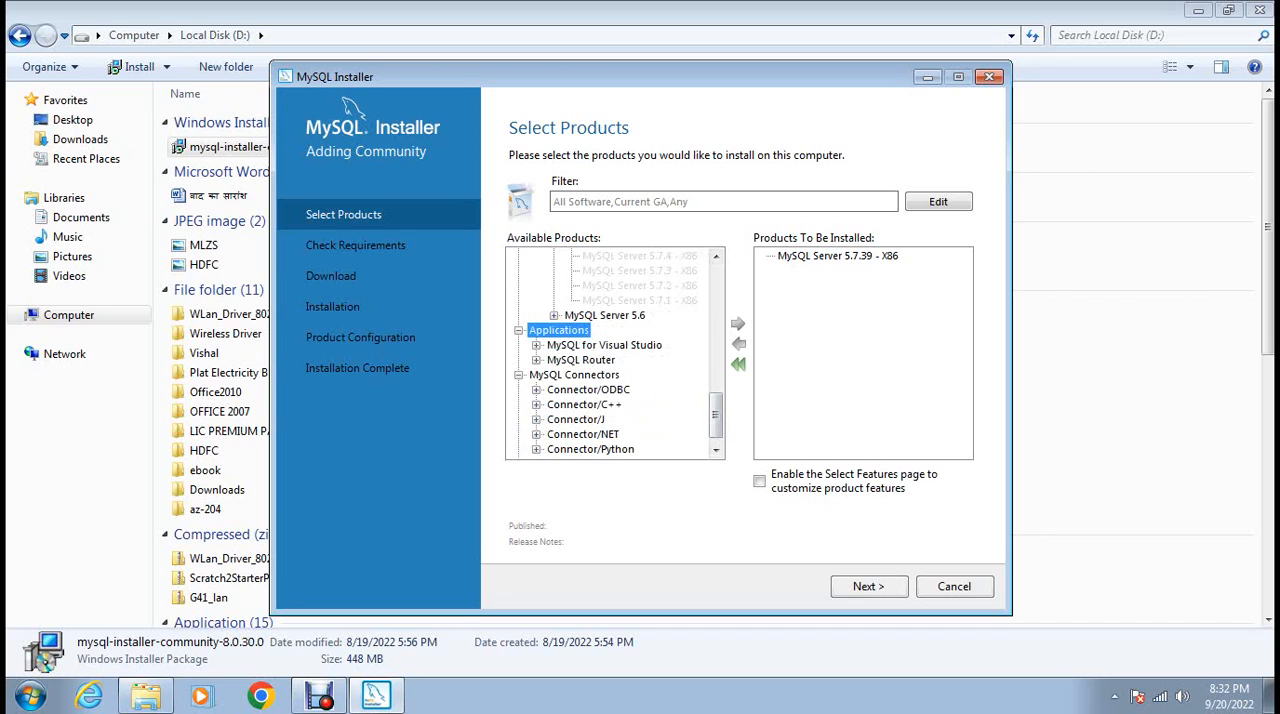
scroll(615, 353, down, 1)
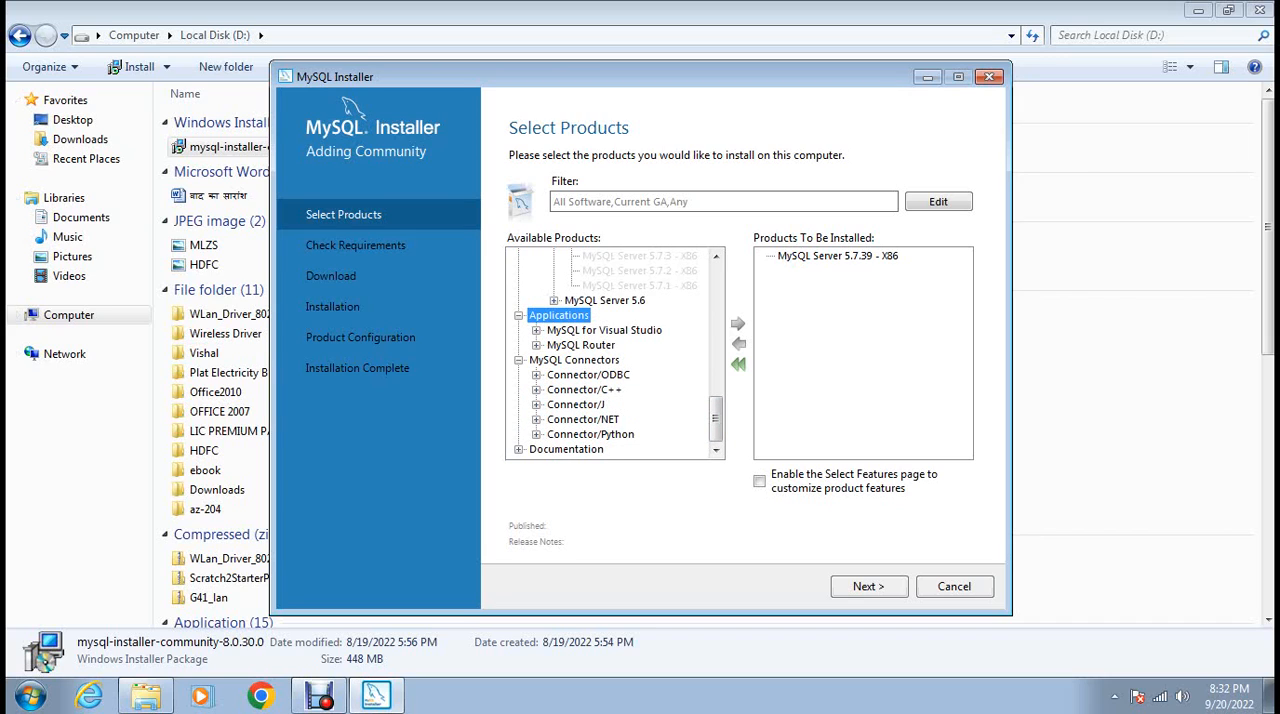
click(536, 434)
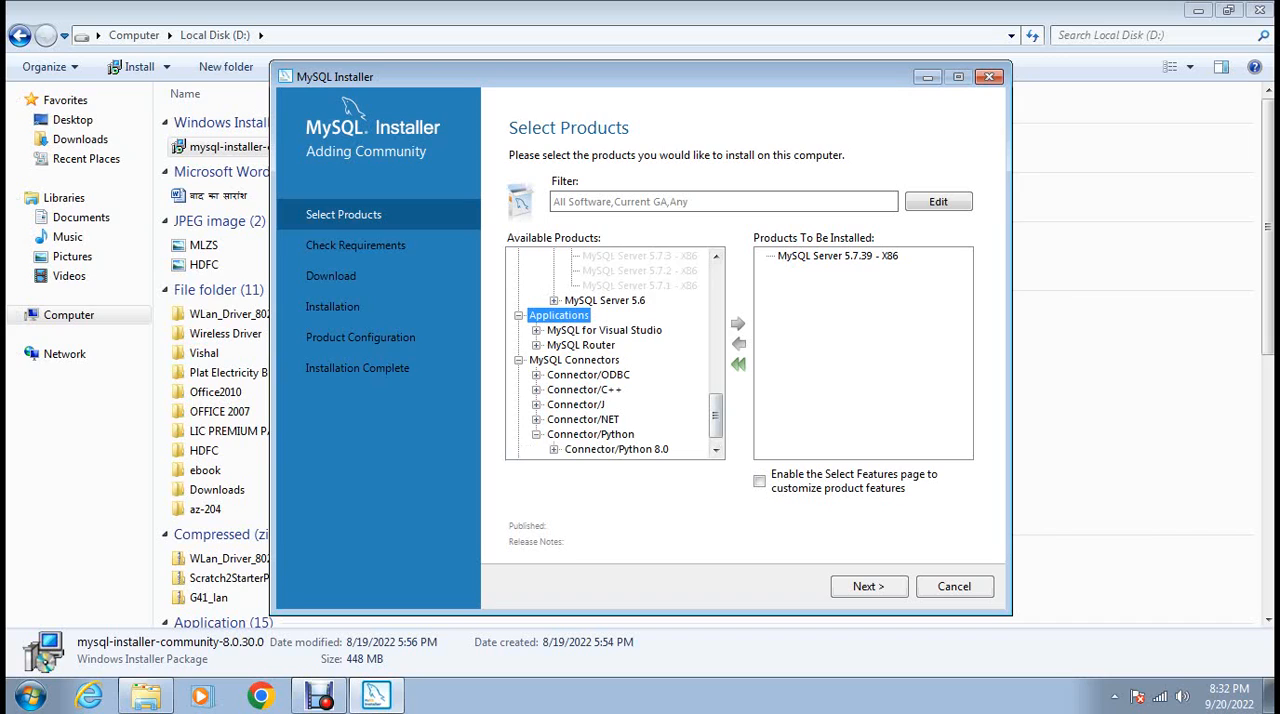
click(715, 449)
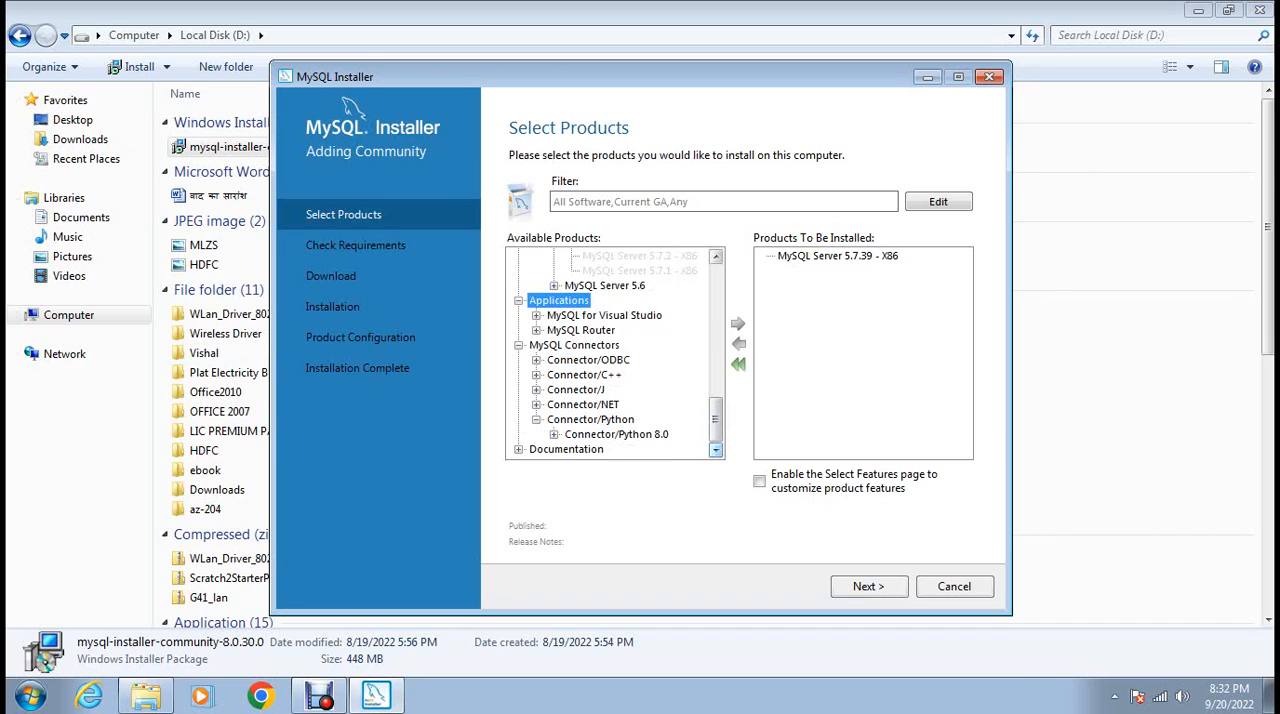
click(554, 434)
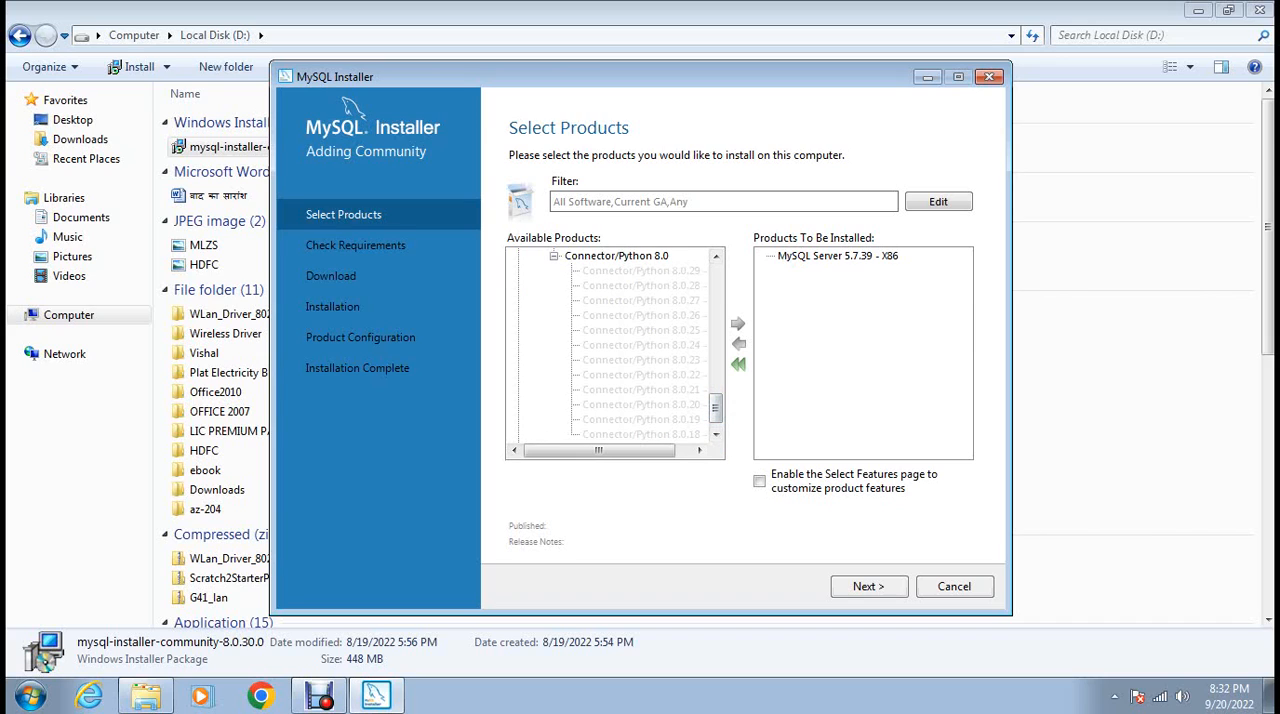
double_click(616, 256)
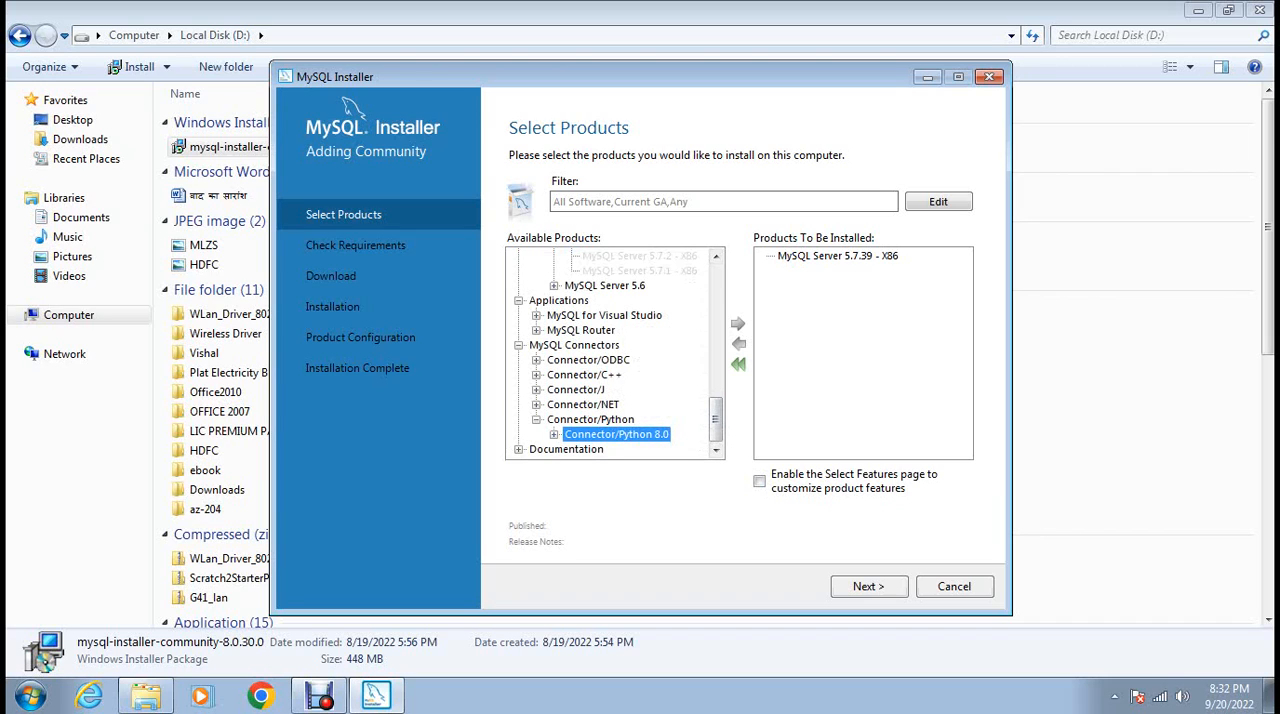
click(554, 434)
scroll(608, 346, down, 1)
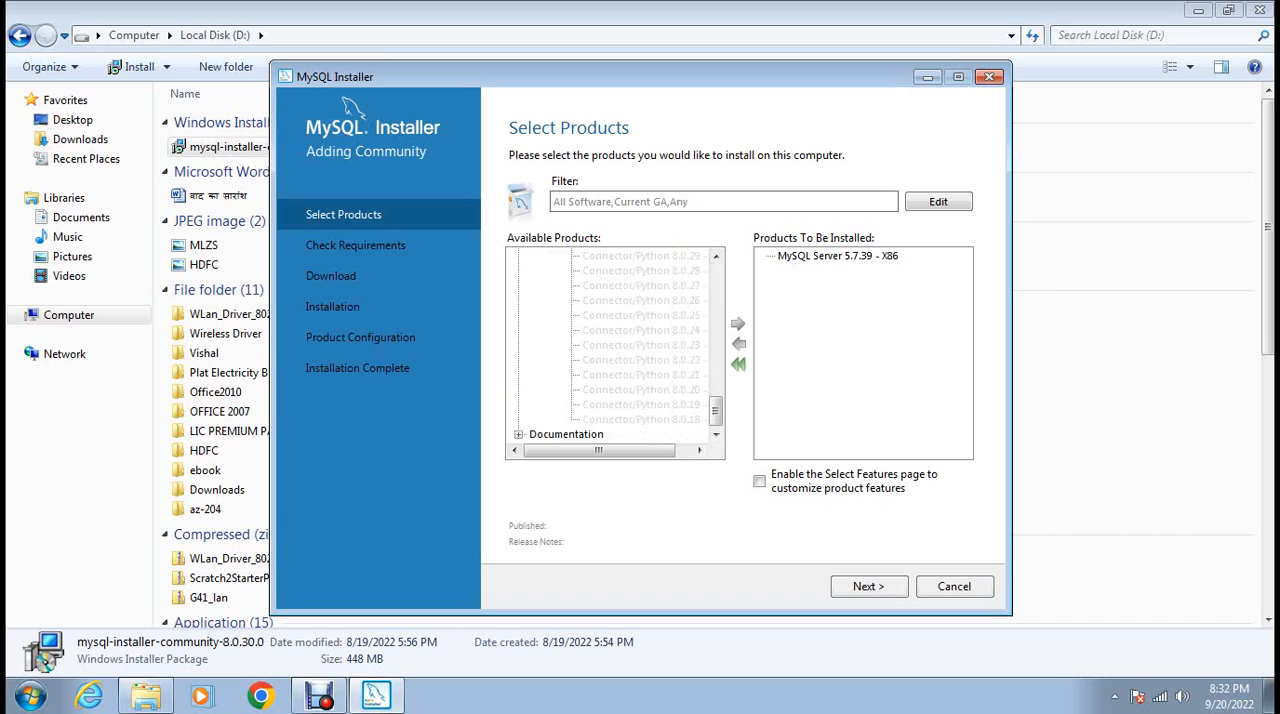
key(Return)
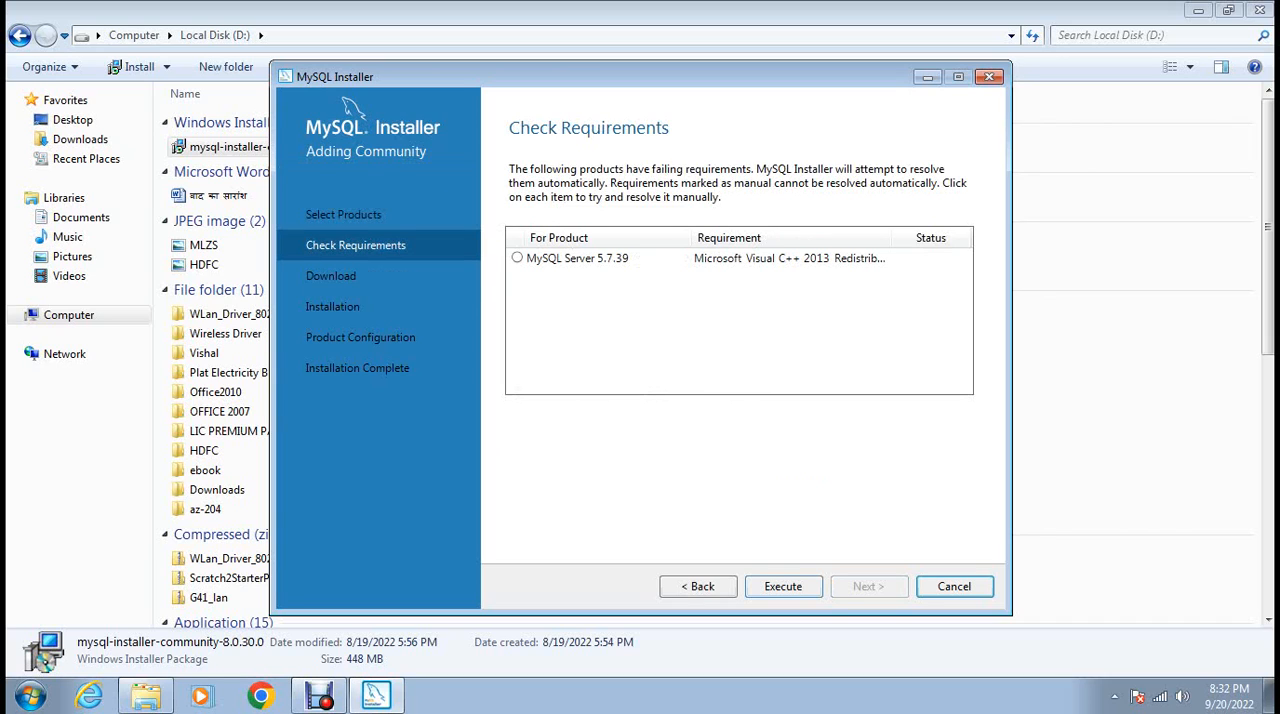
Resolve the MySQL Server 5.7.39 requirement by installing Microsoft Visual C++ 2013 Redistributable (x86) with its license accepted, and continue to the download stage.
key(Return)
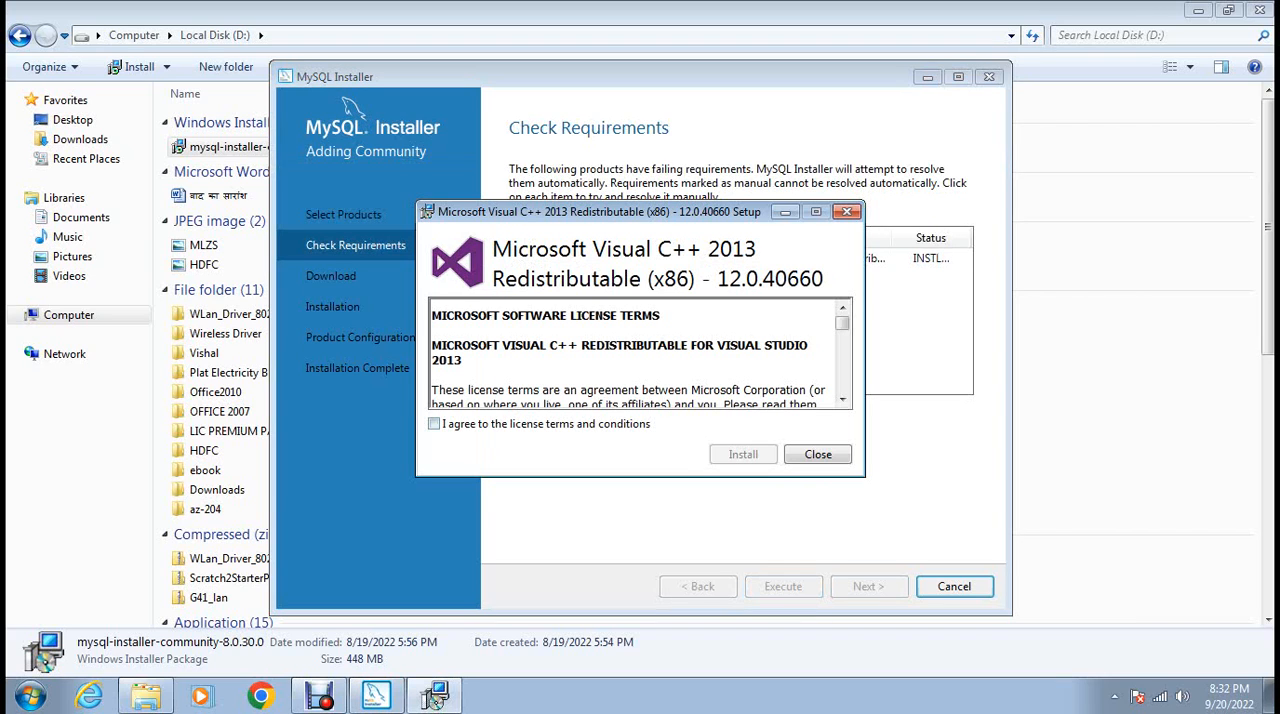
click(434, 424)
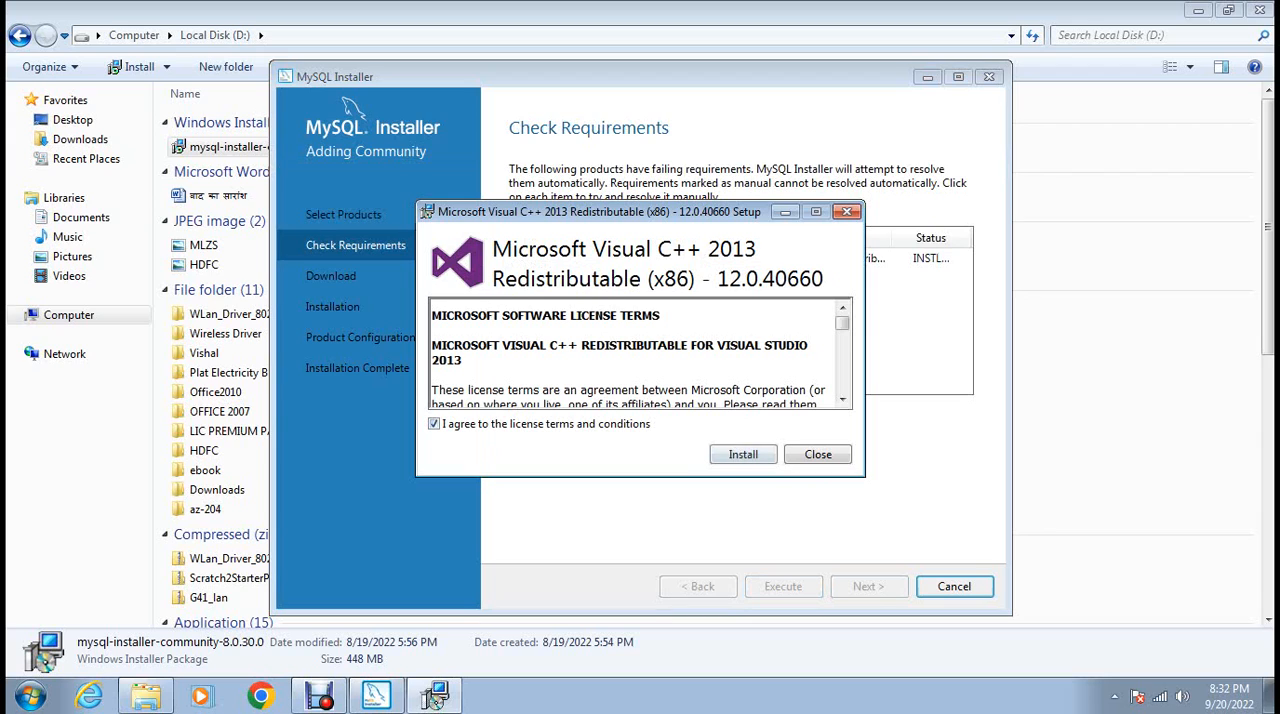
click(743, 454)
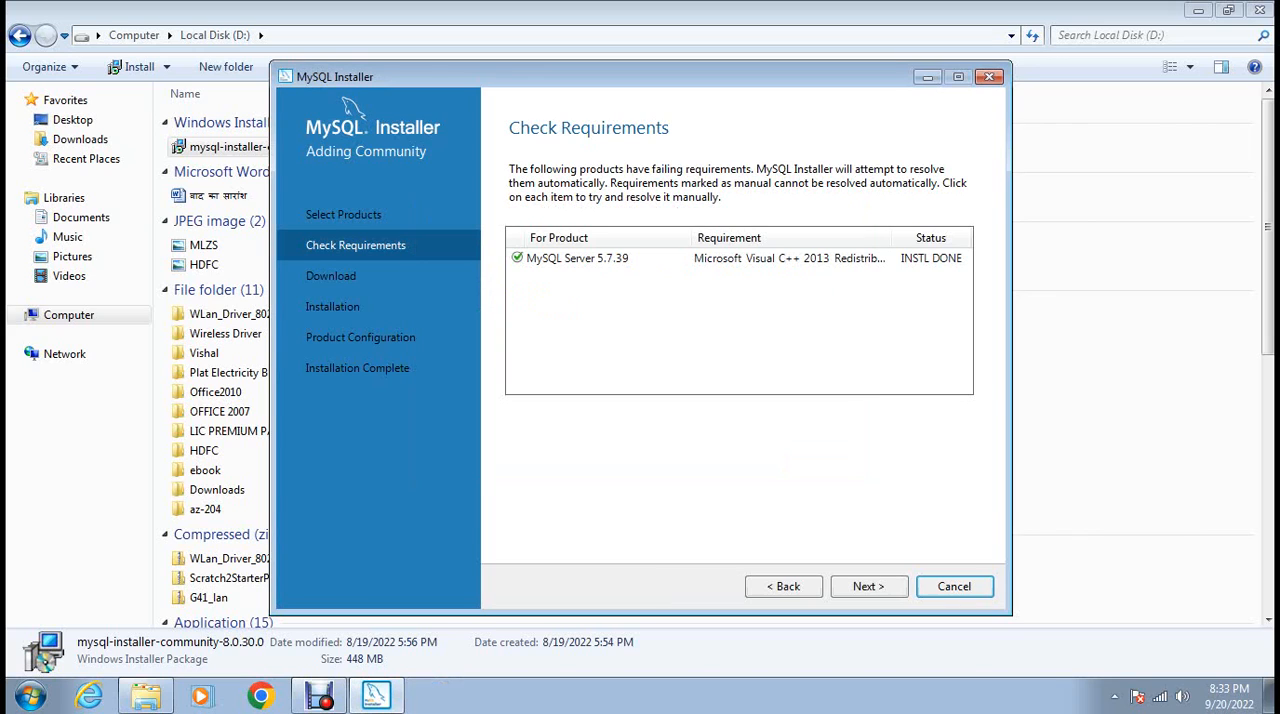
click(869, 587)
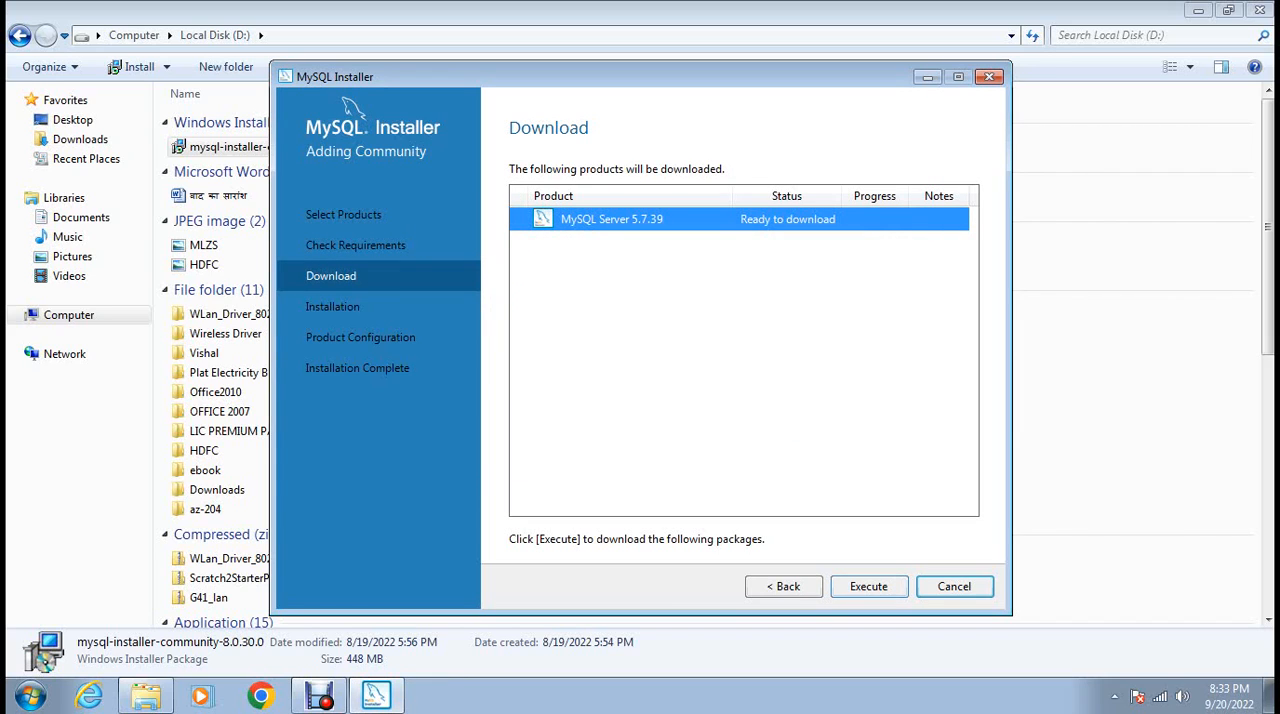
Download and install MySQL Server 5.7.39, and continue to product configuration.
click(869, 587)
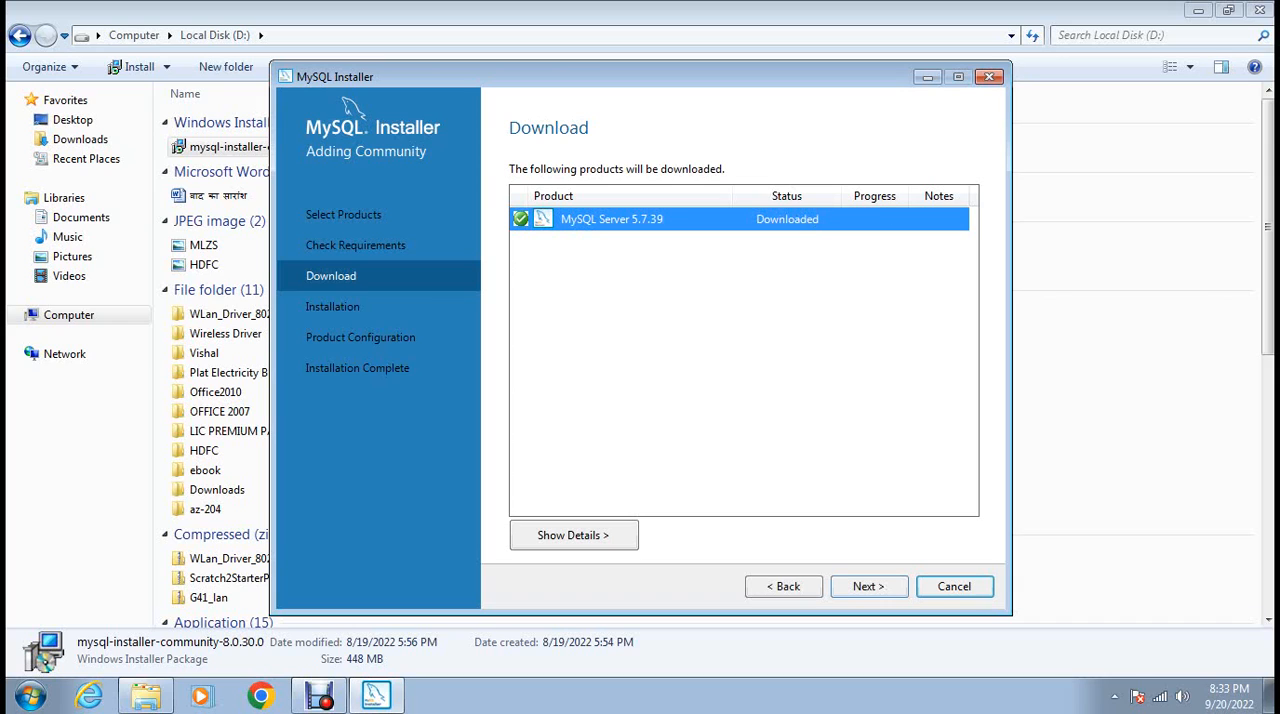
click(869, 587)
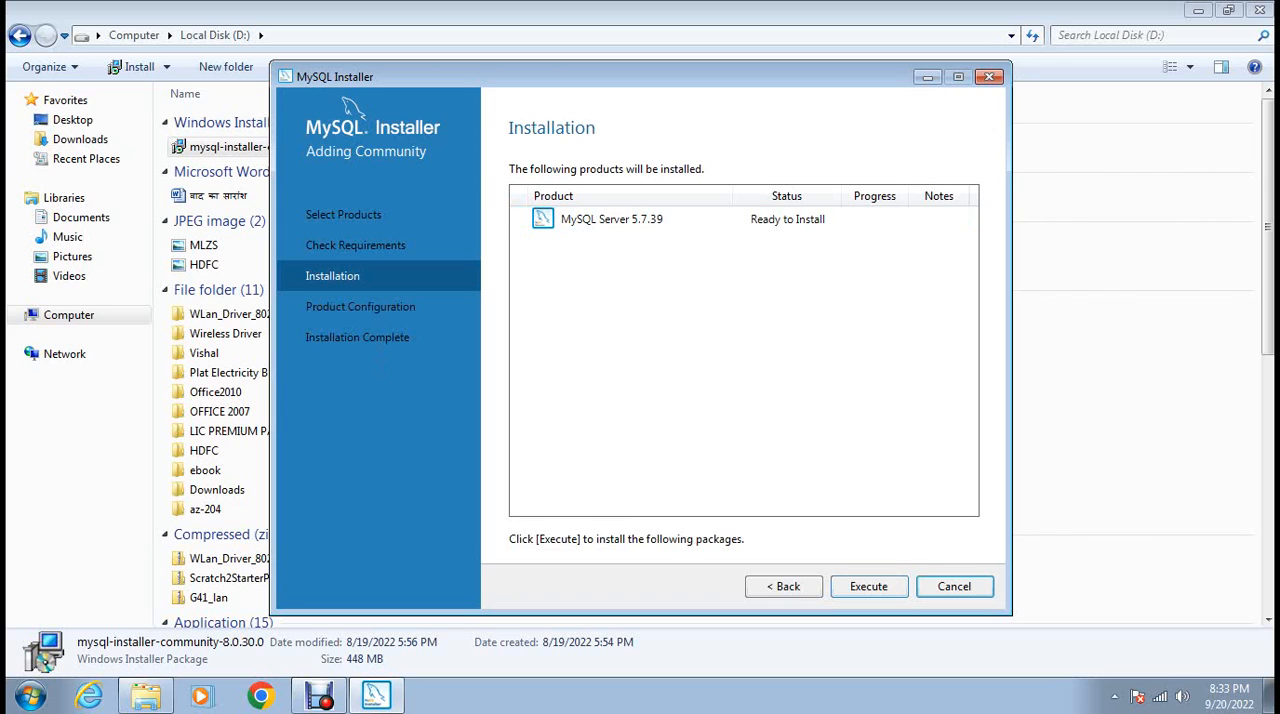
click(869, 587)
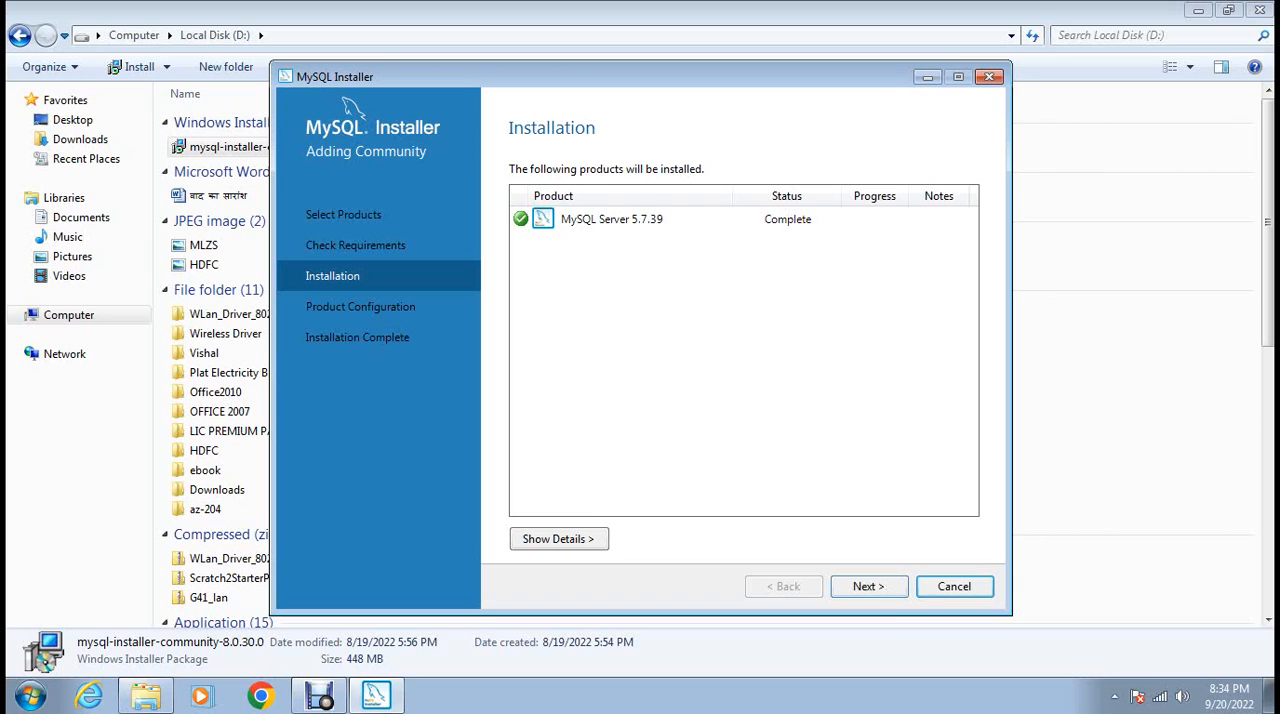
click(869, 587)
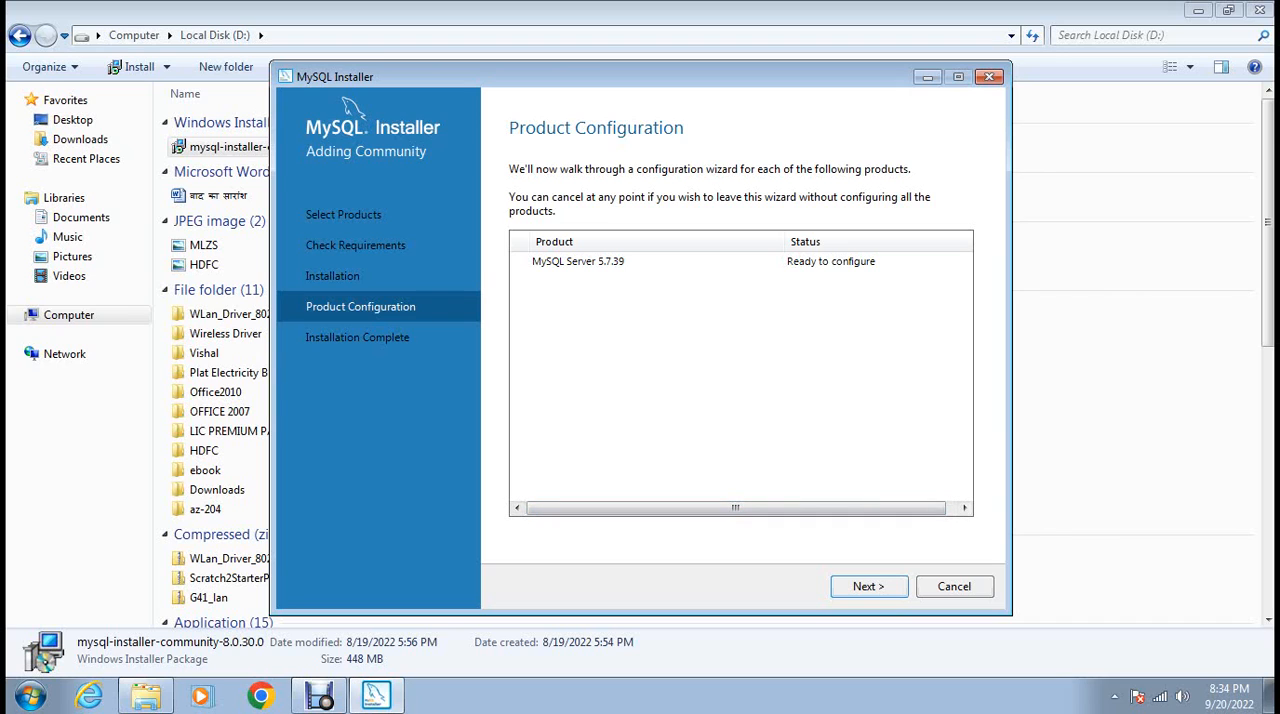
Review the server configuration types and accept Development Computer with TCP/IP on port 3306 for MySQL Server 5.7.39.
click(869, 587)
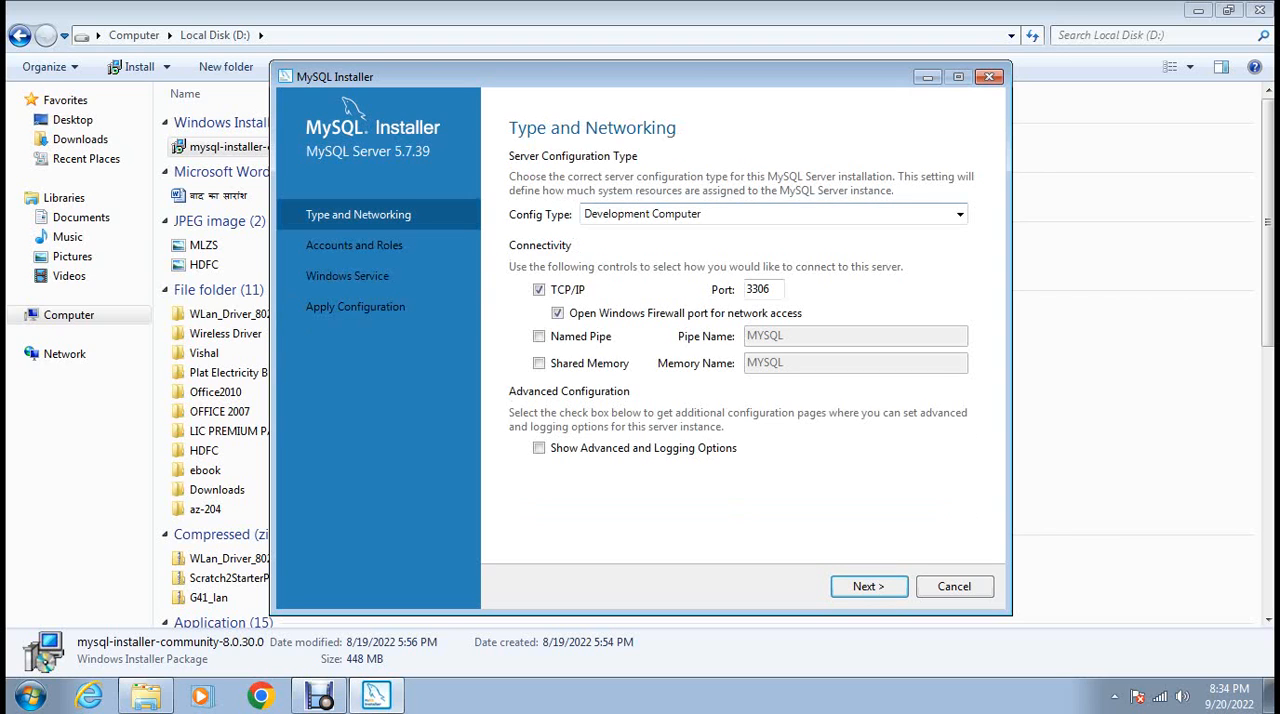
click(959, 214)
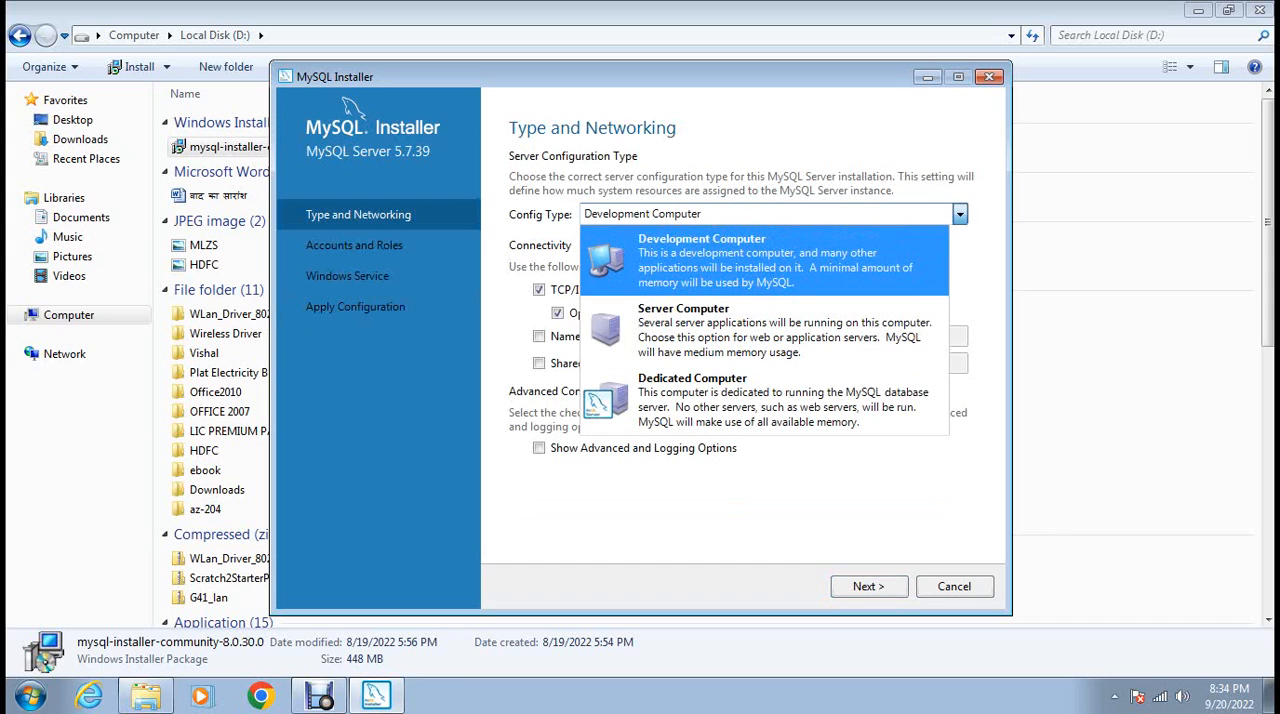
click(959, 214)
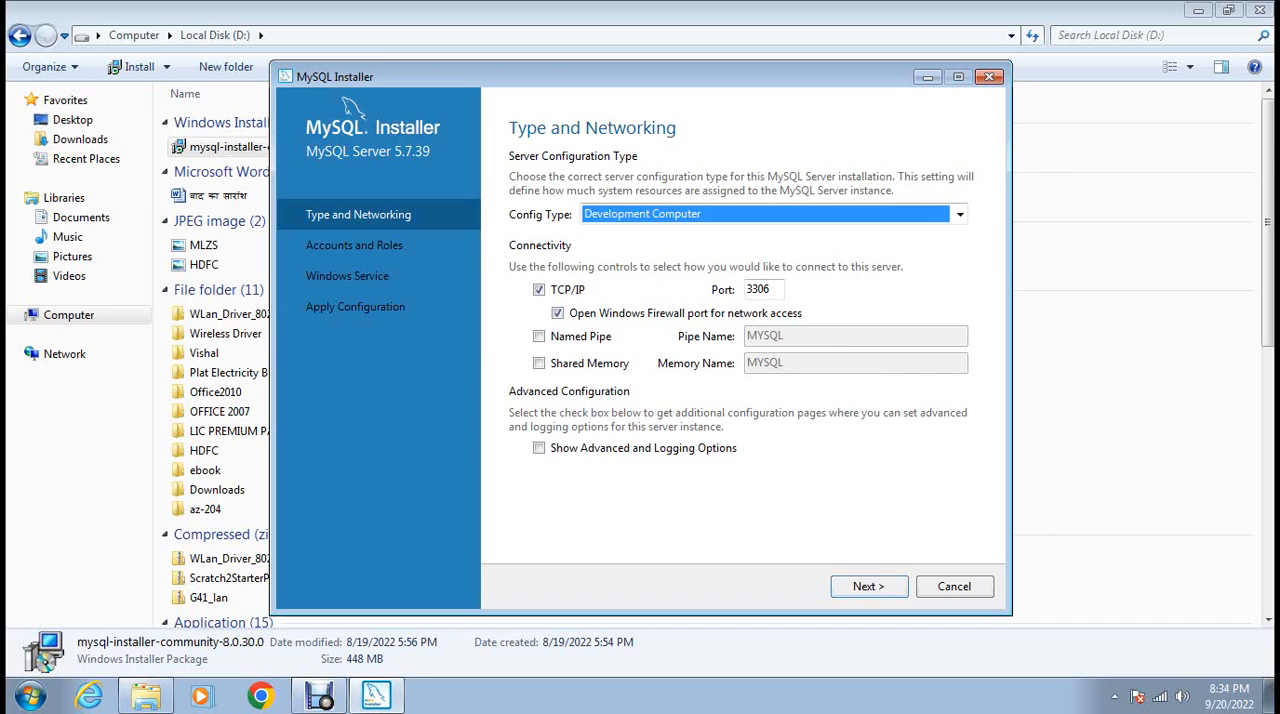
key(Return)
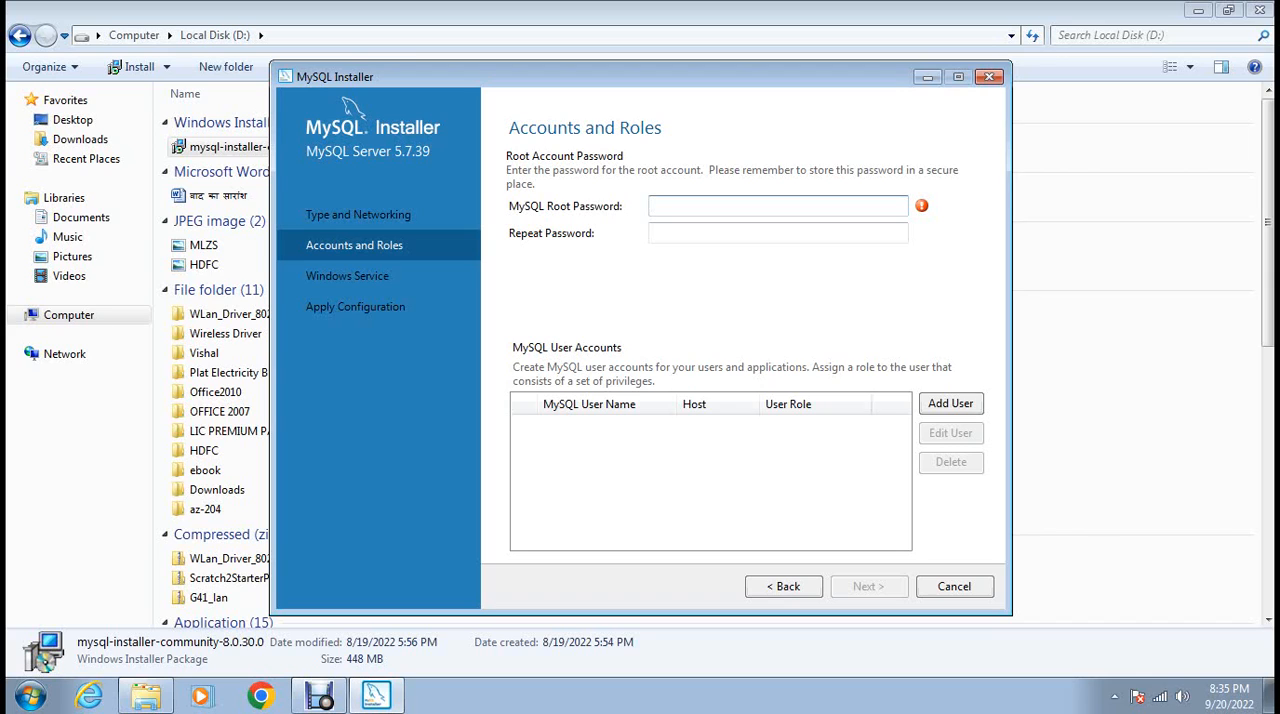
Enter and repeat the MySQL root password, and continue to the Windows service settings.
text(•••••)
key(Tab)
text(••)
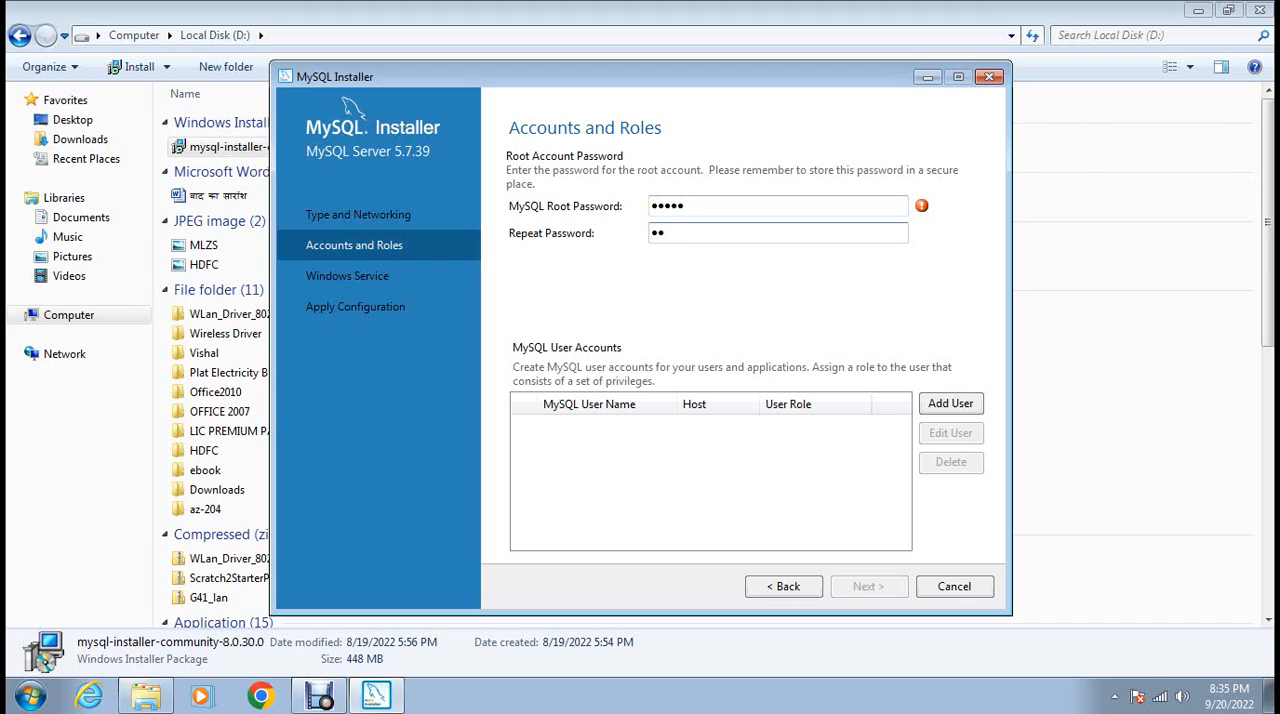
text(•••)
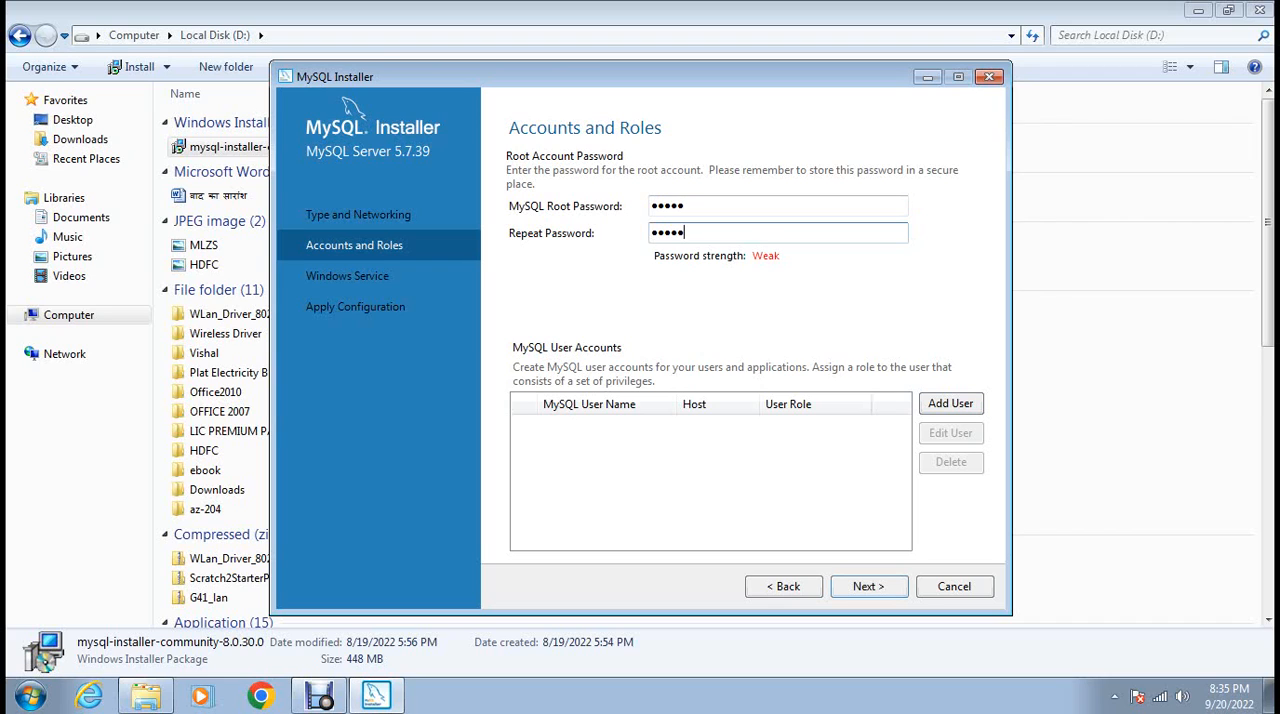
key(Return)
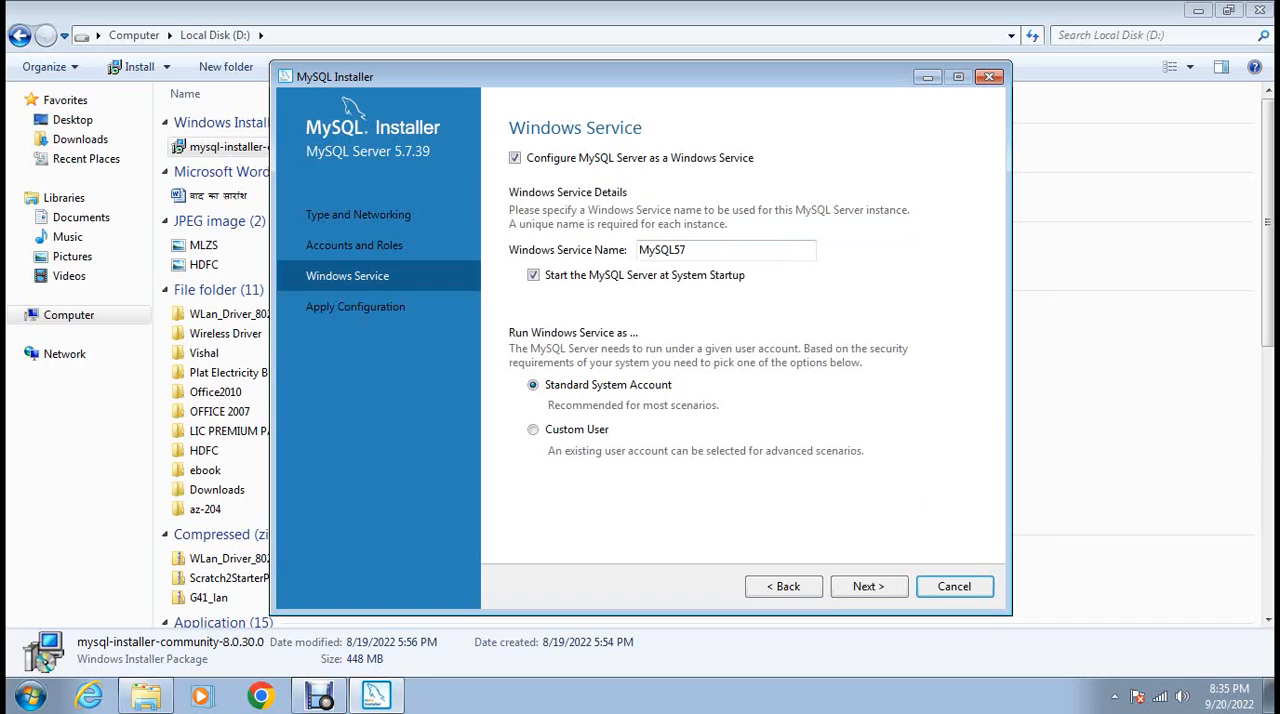
Accept the MySQL57 Windows service with startup launch and Standard System Account, and apply the server configuration.
key(Return)
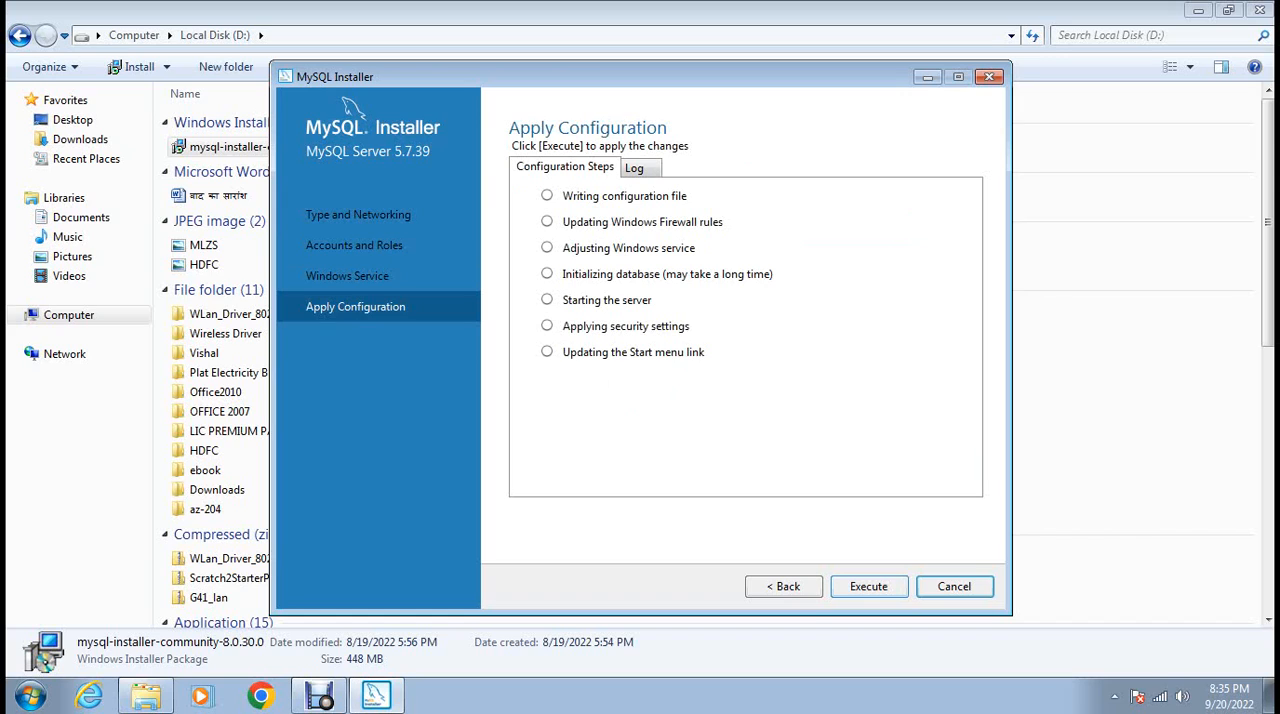
click(869, 587)
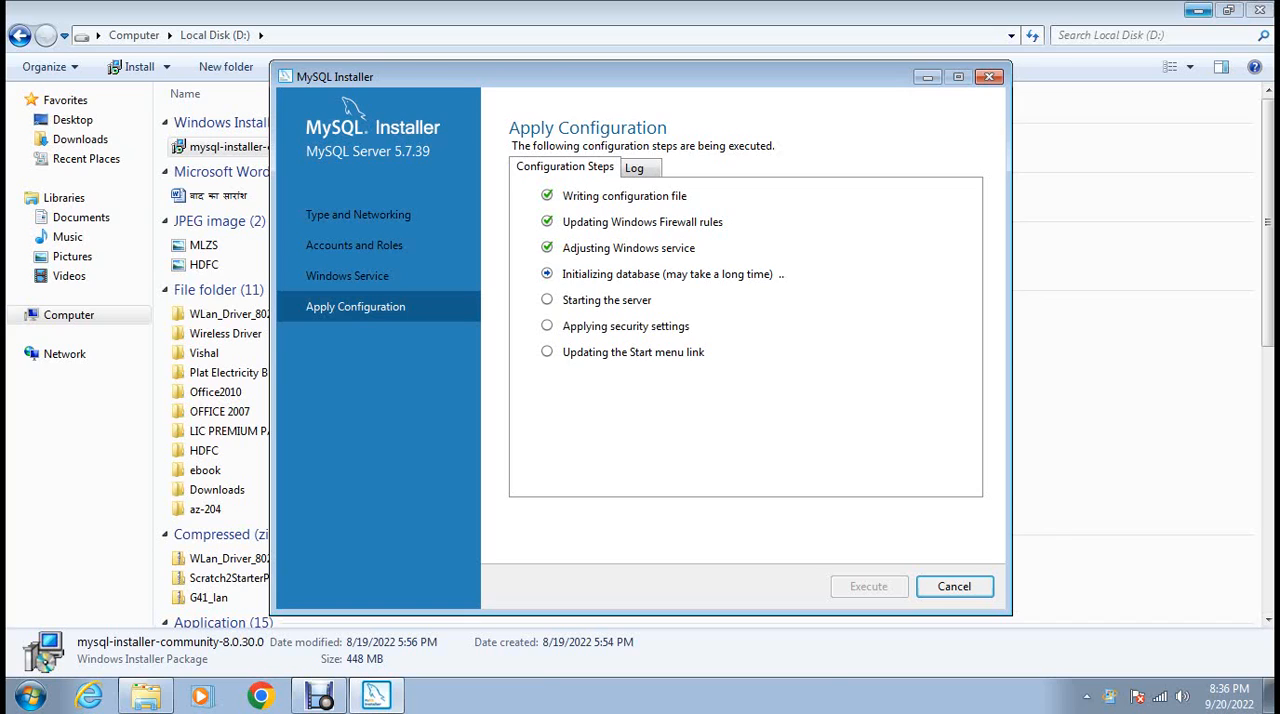
Minimize the Local Disk (D:) window and delete the VideoPad Video Editor shortcut from the desktop.
click(1198, 10)
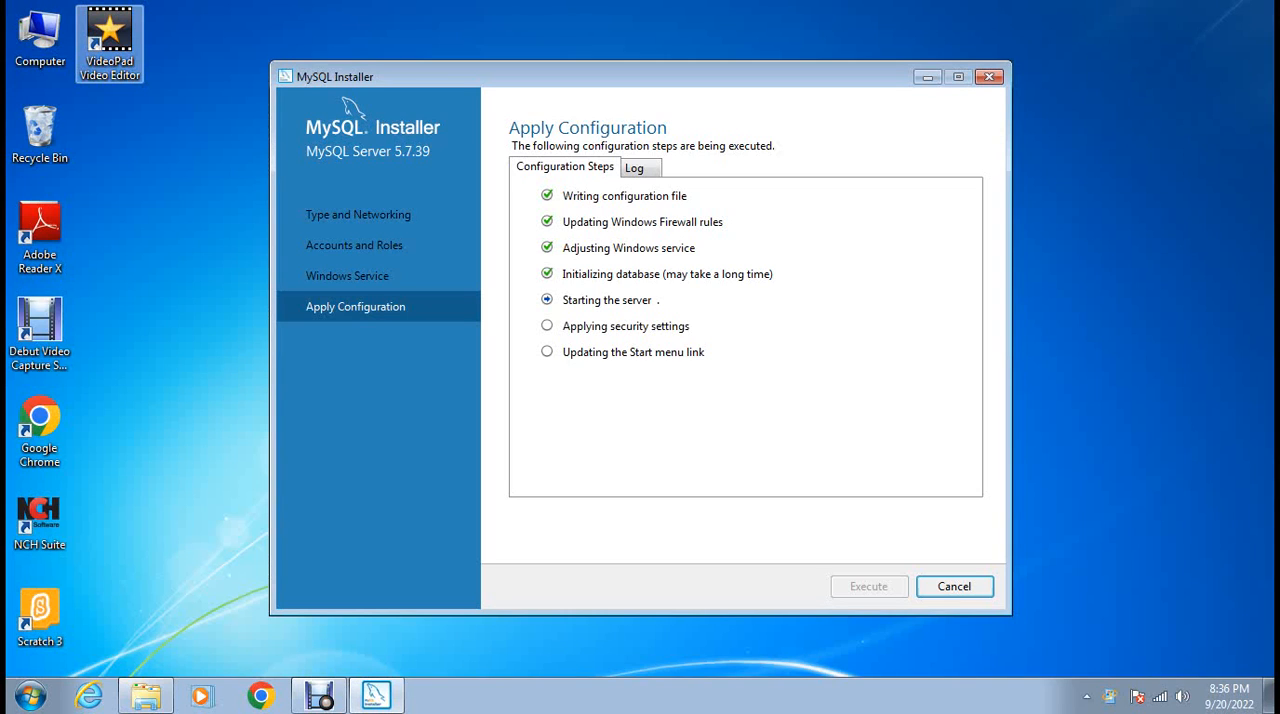
click(110, 43)
key(Delete)
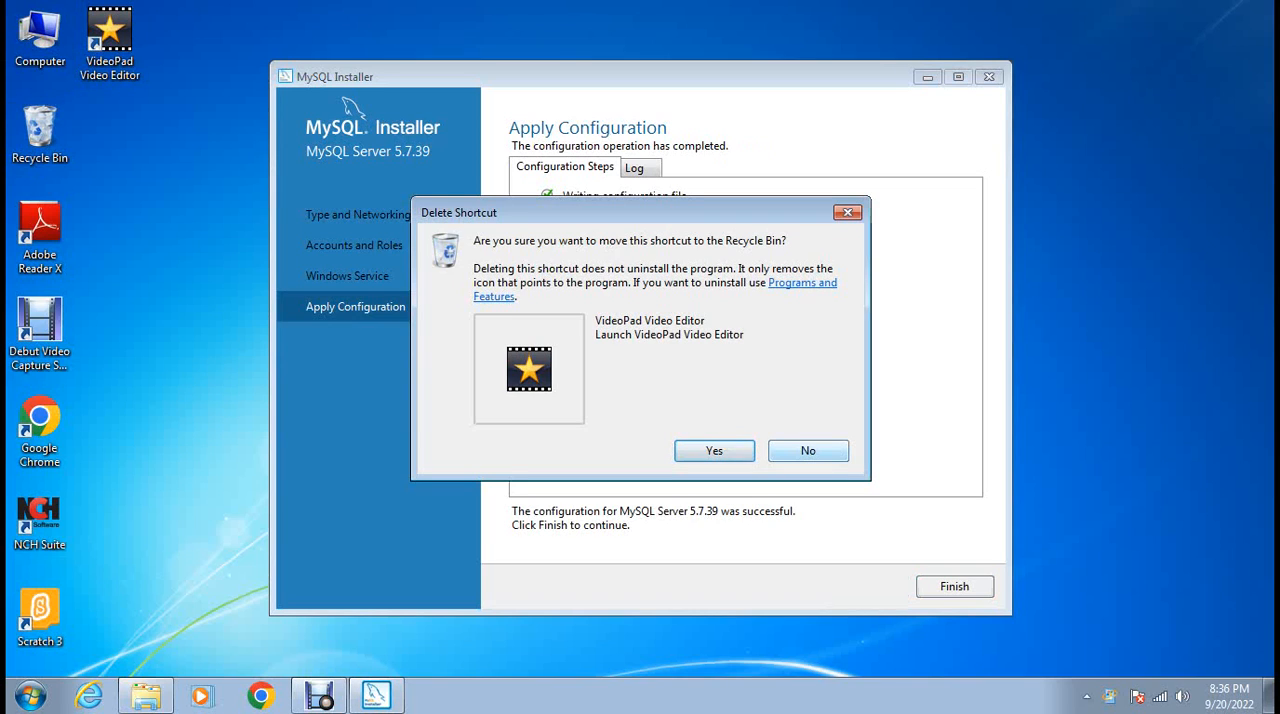
key(Return)
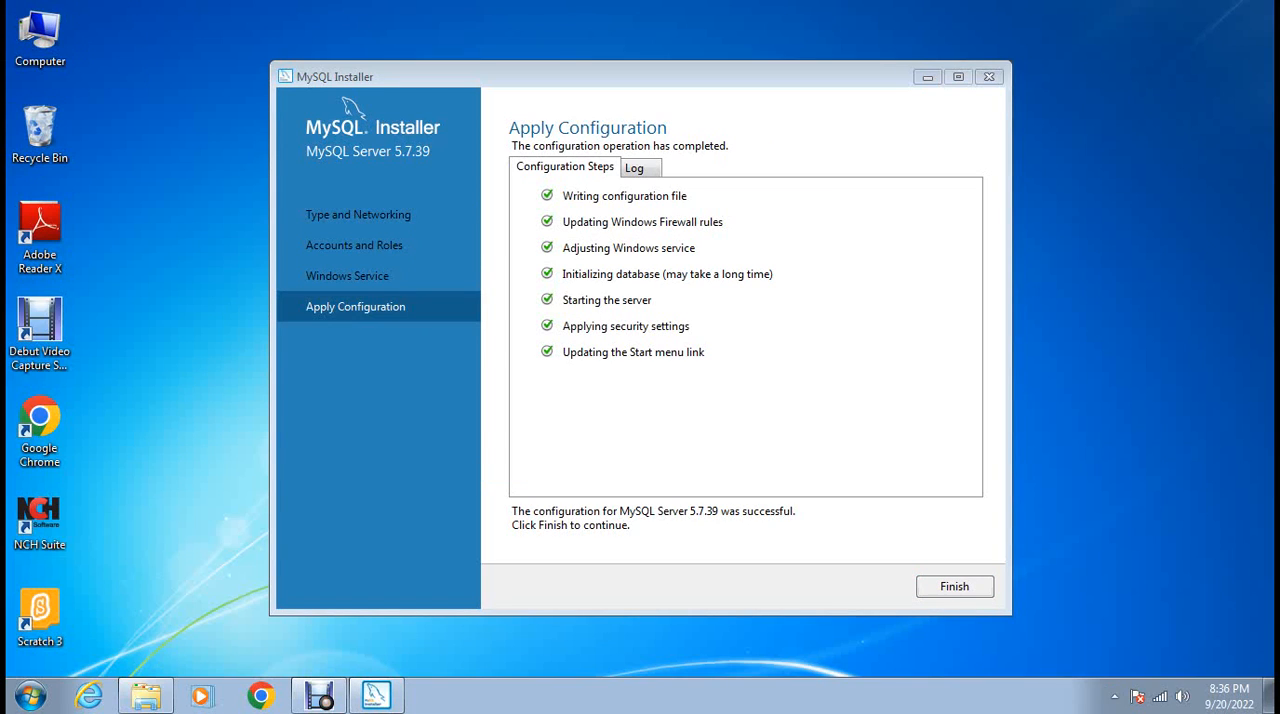
Finish the MySQL Server 5.7.39 configuration and complete the installation wizard.
click(955, 587)
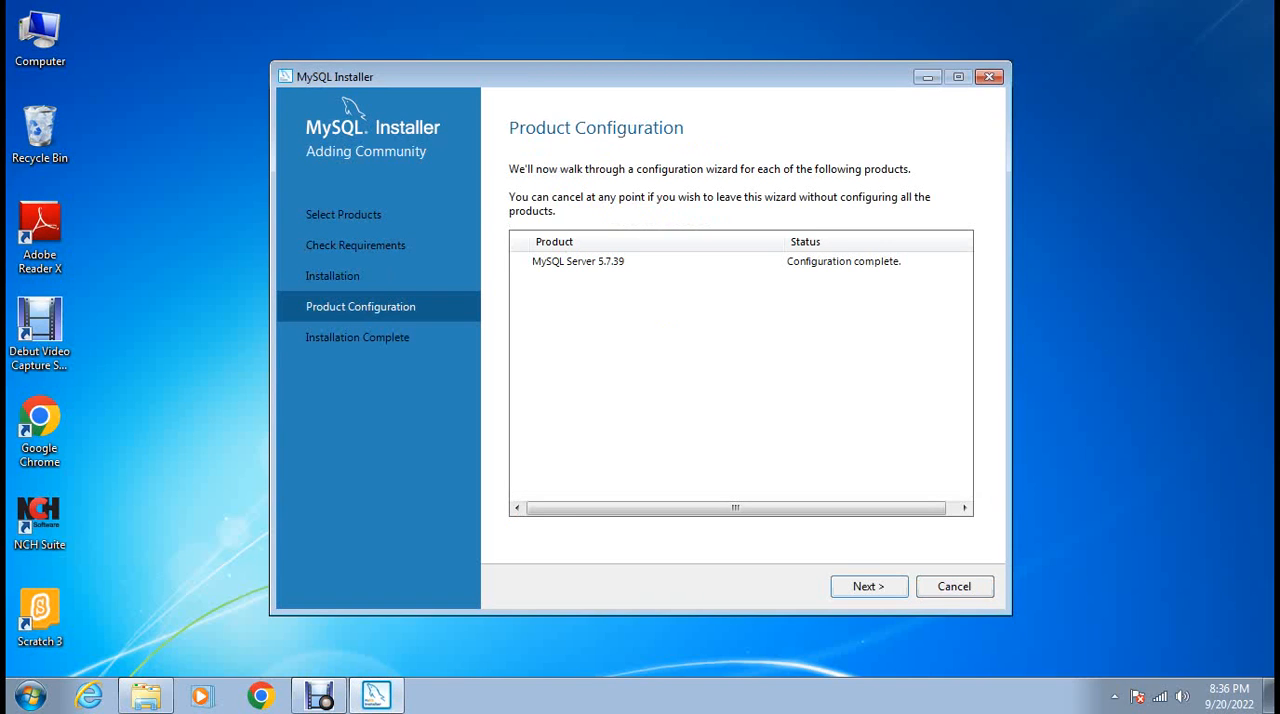
click(869, 587)
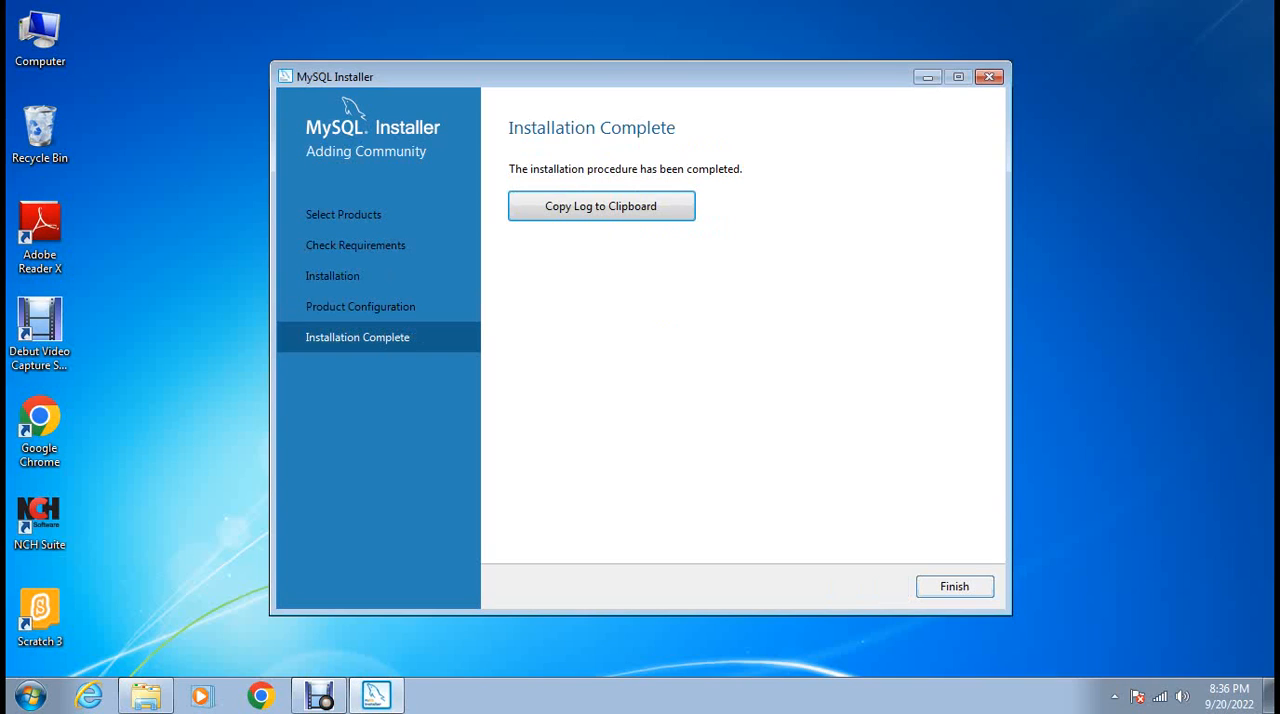
click(955, 587)
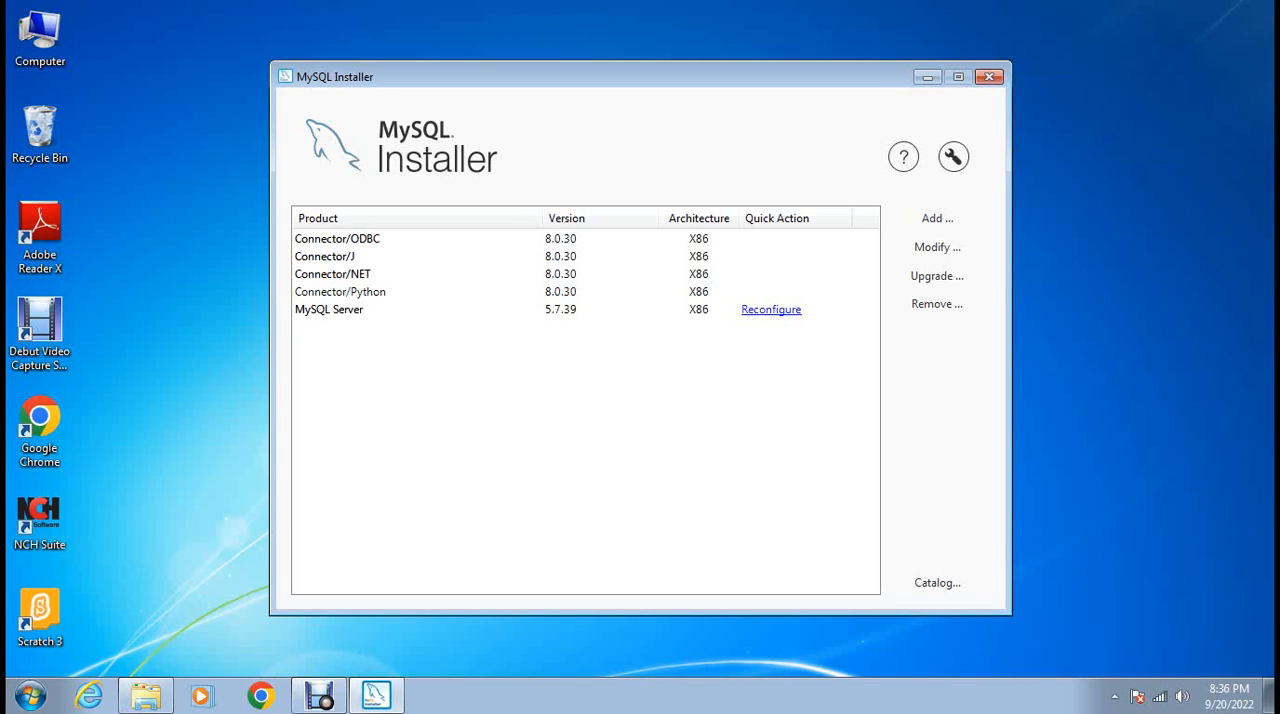
View the product information for Connector/NET and Connector/Python, and check the installed products for upgrades.
click(333, 274)
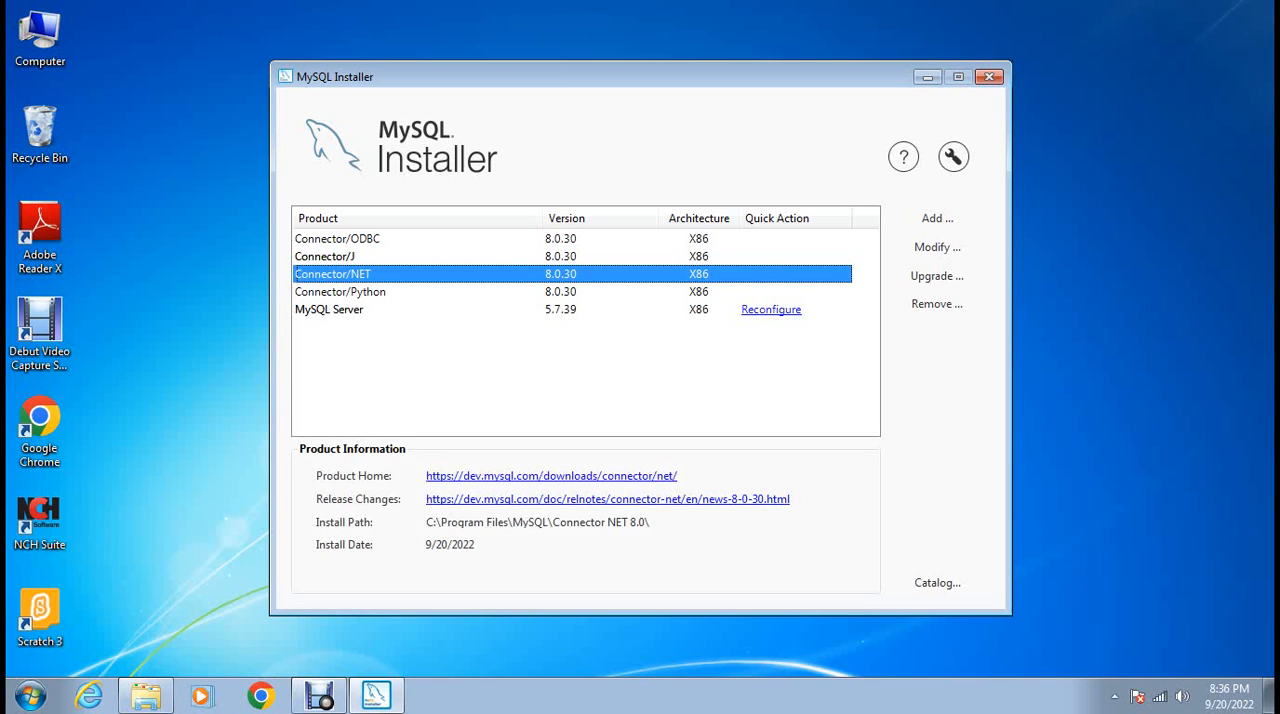
click(340, 292)
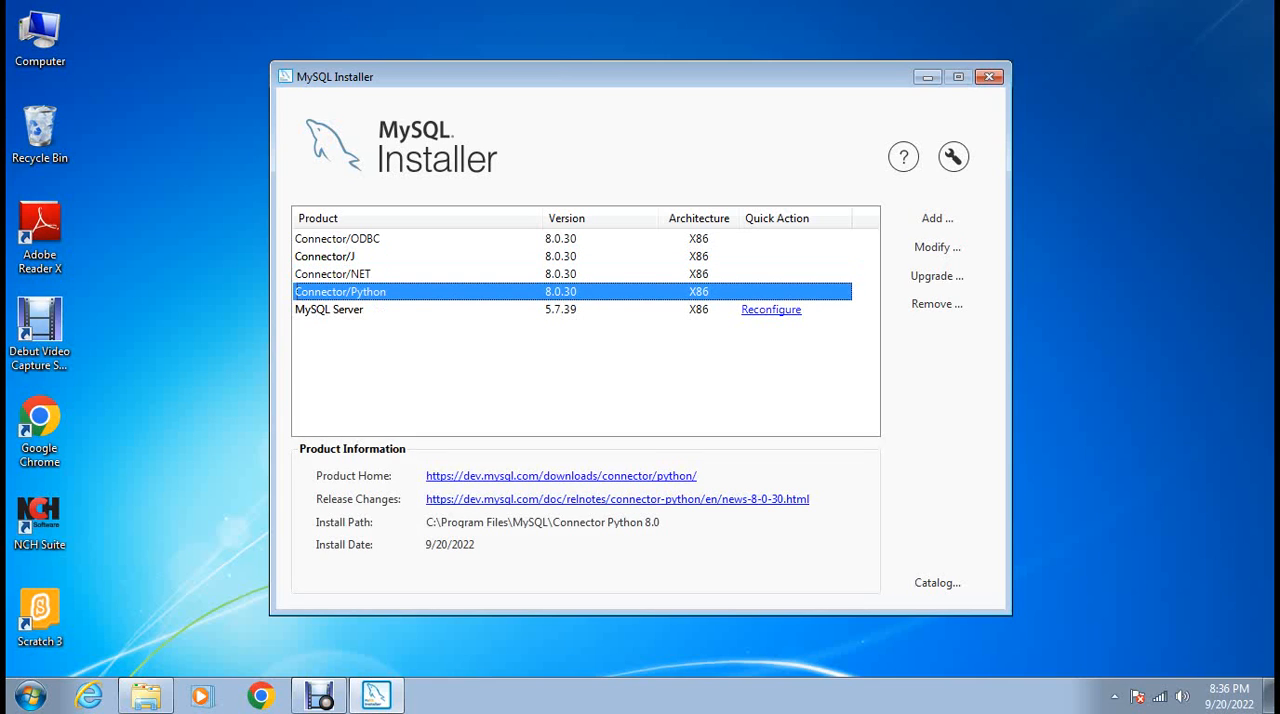
click(937, 276)
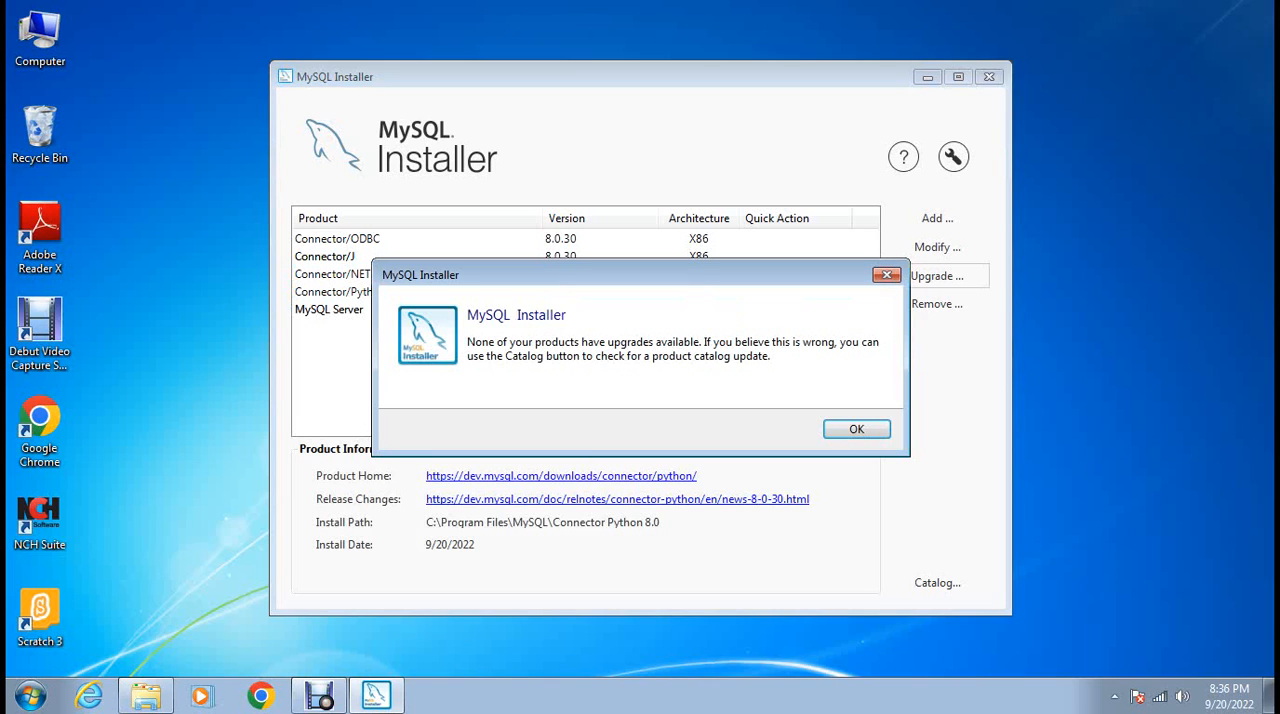
click(856, 429)
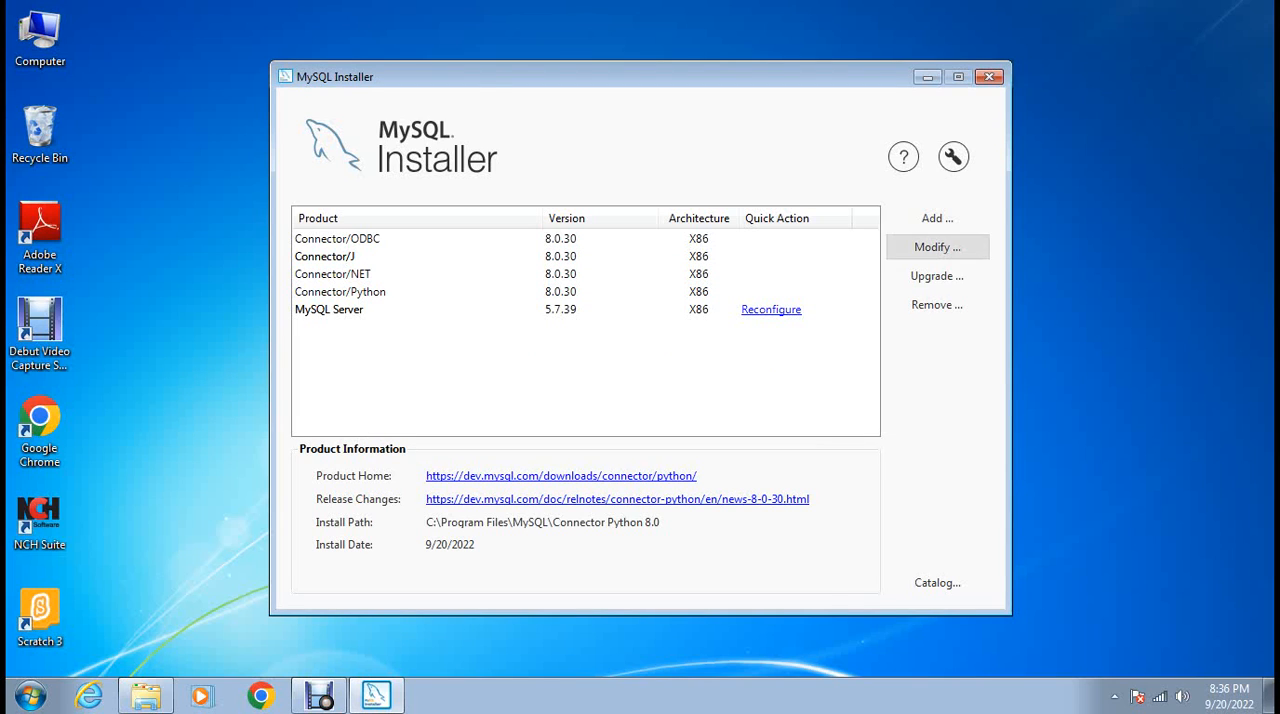
Open product feature modification and examine the Python version options of Connector/Python 8.0.30, briefly toggling C/py for Python 3.10.
click(937, 247)
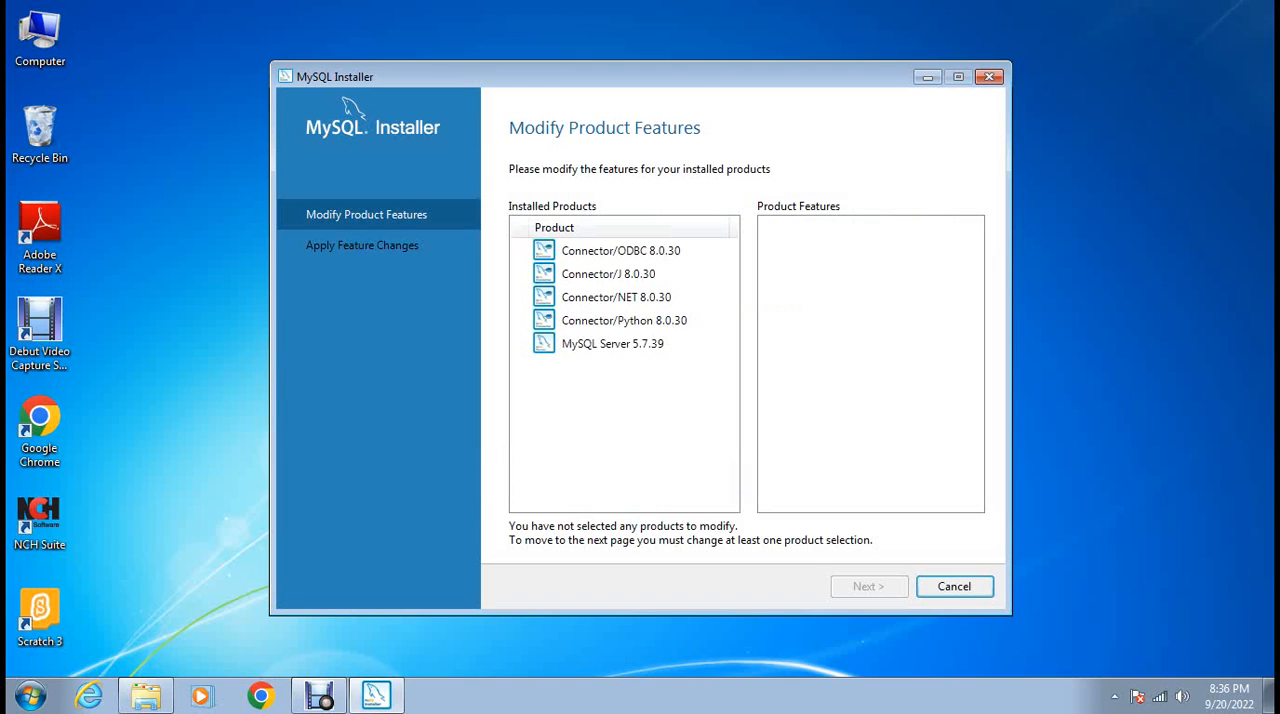
click(624, 321)
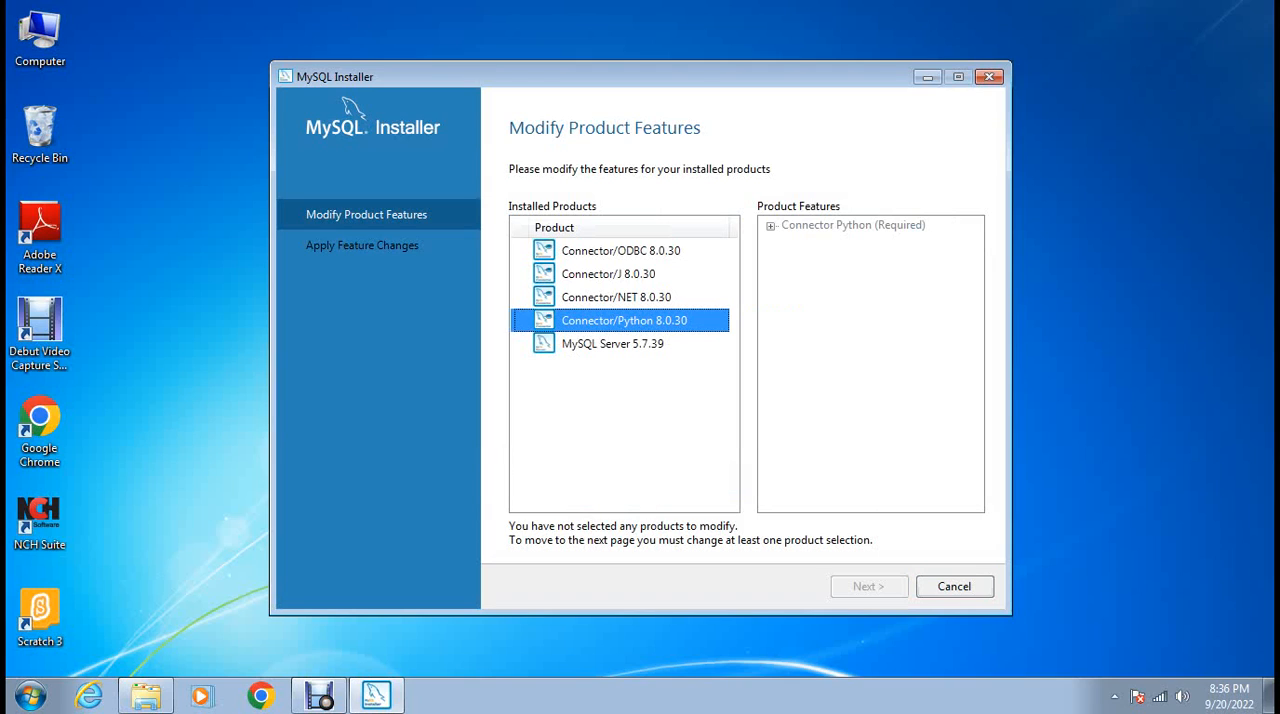
click(770, 226)
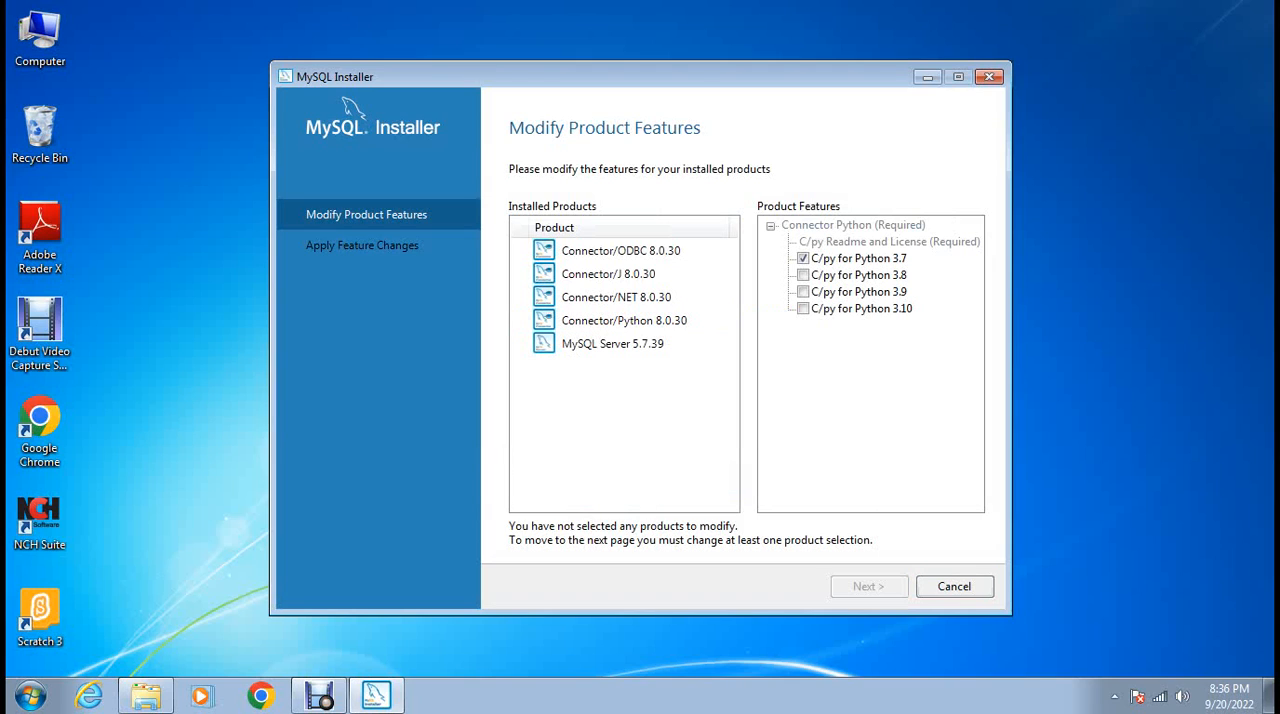
click(803, 309)
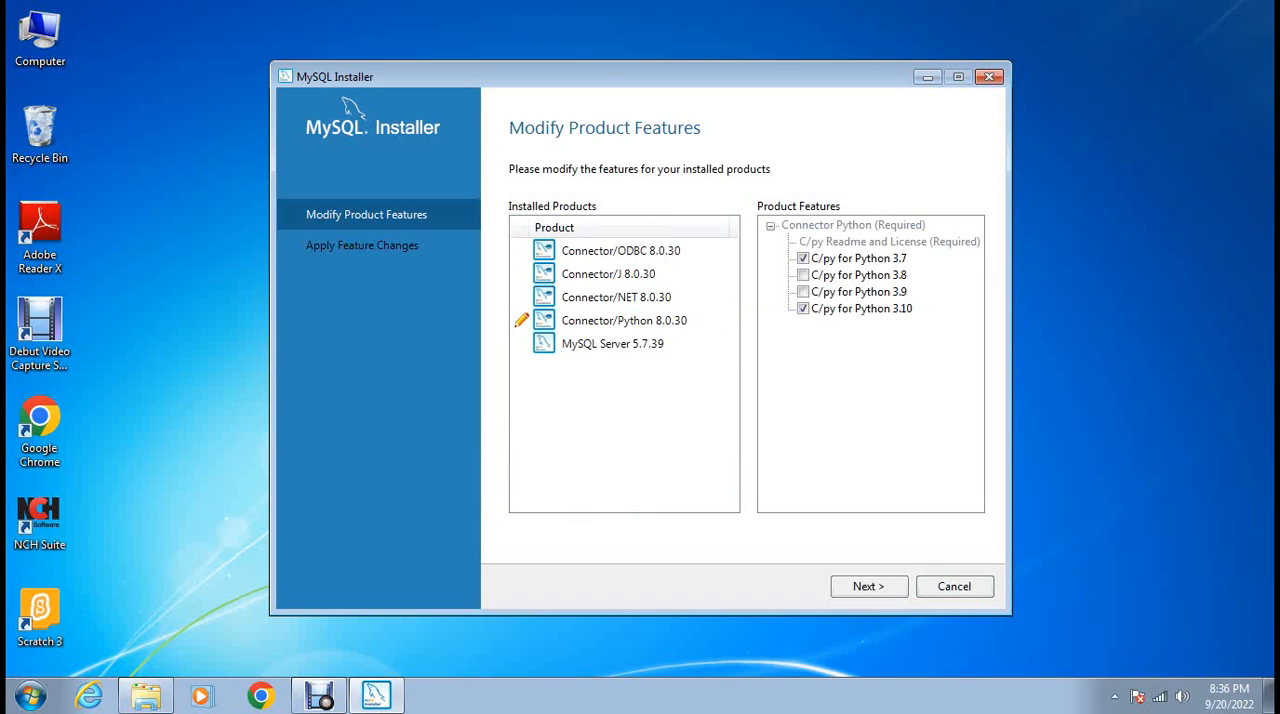
click(803, 309)
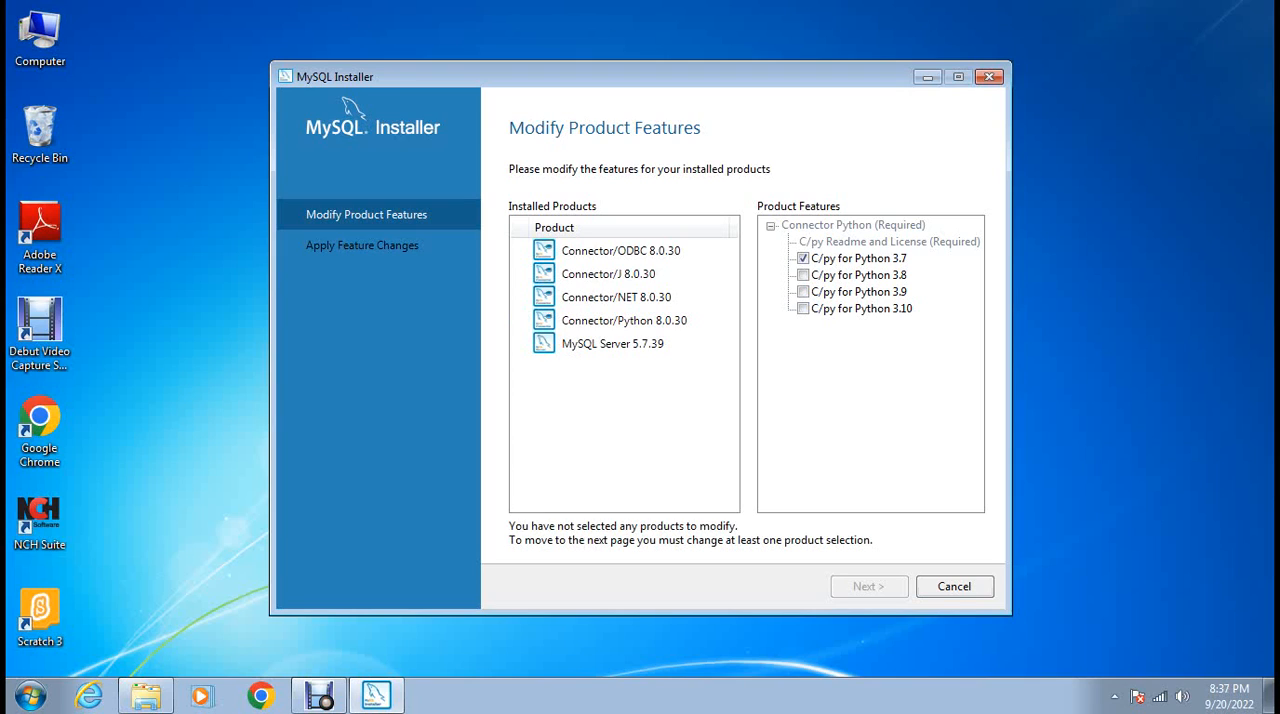
click(858, 258)
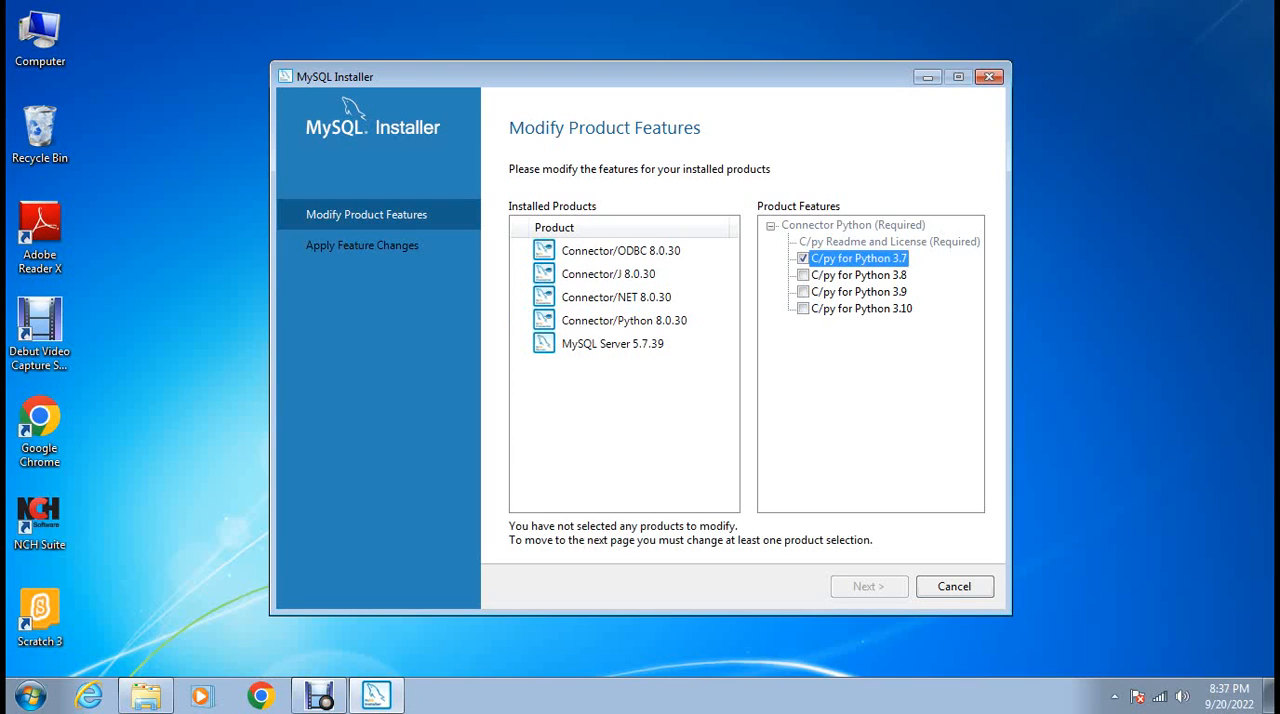
click(858, 292)
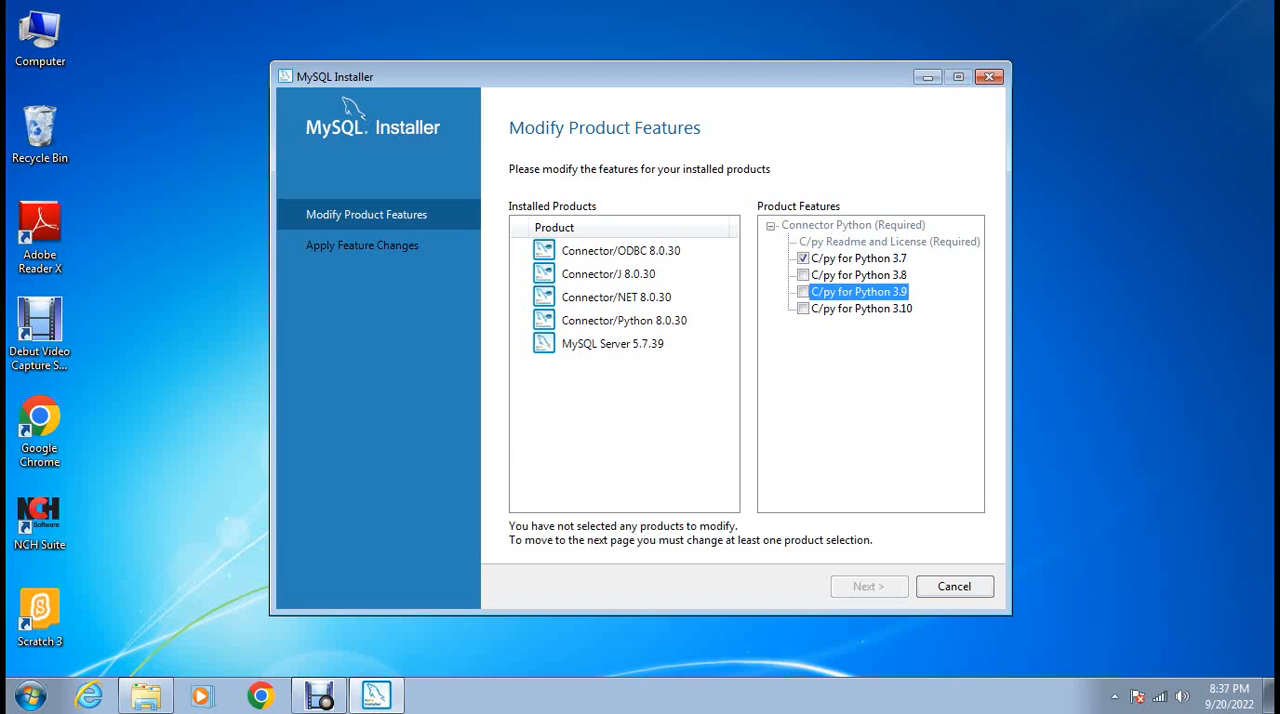
click(861, 309)
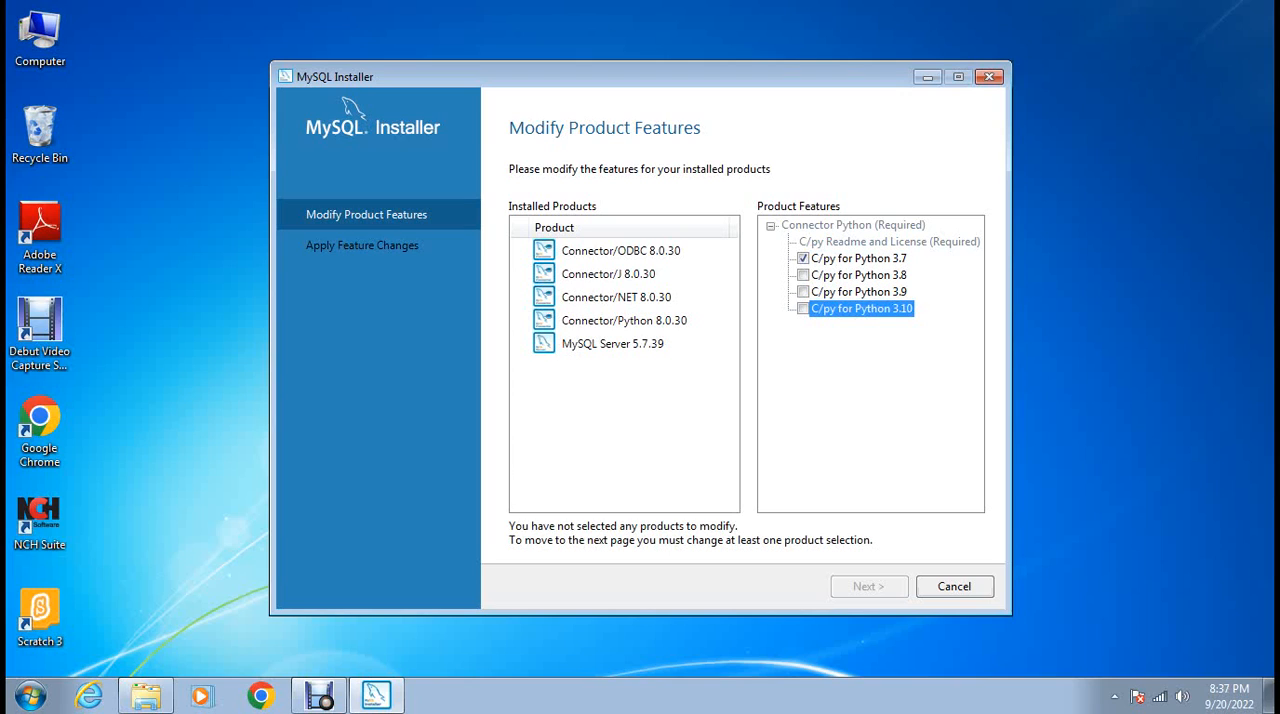
Add the C/py for Python 3.10 feature to Connector/Python 8.0.30, apply the feature changes, and close the installer.
click(803, 309)
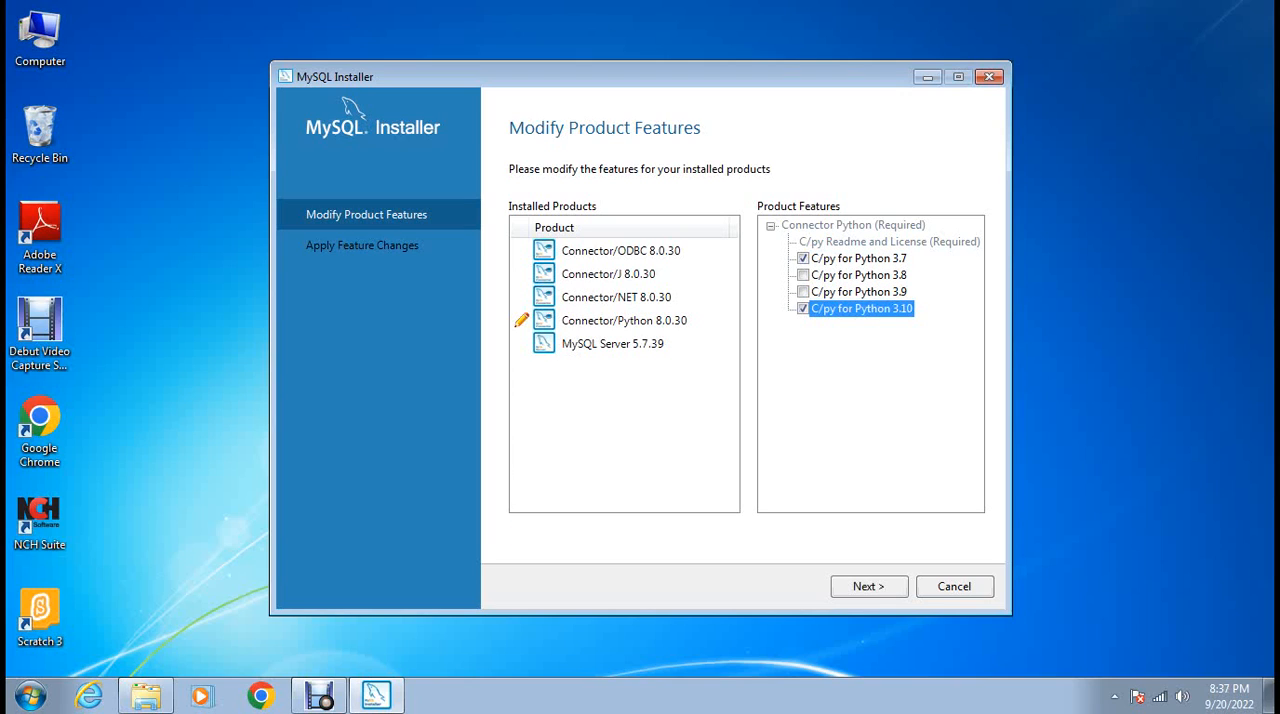
click(803, 258)
click(803, 258)
key(Return)
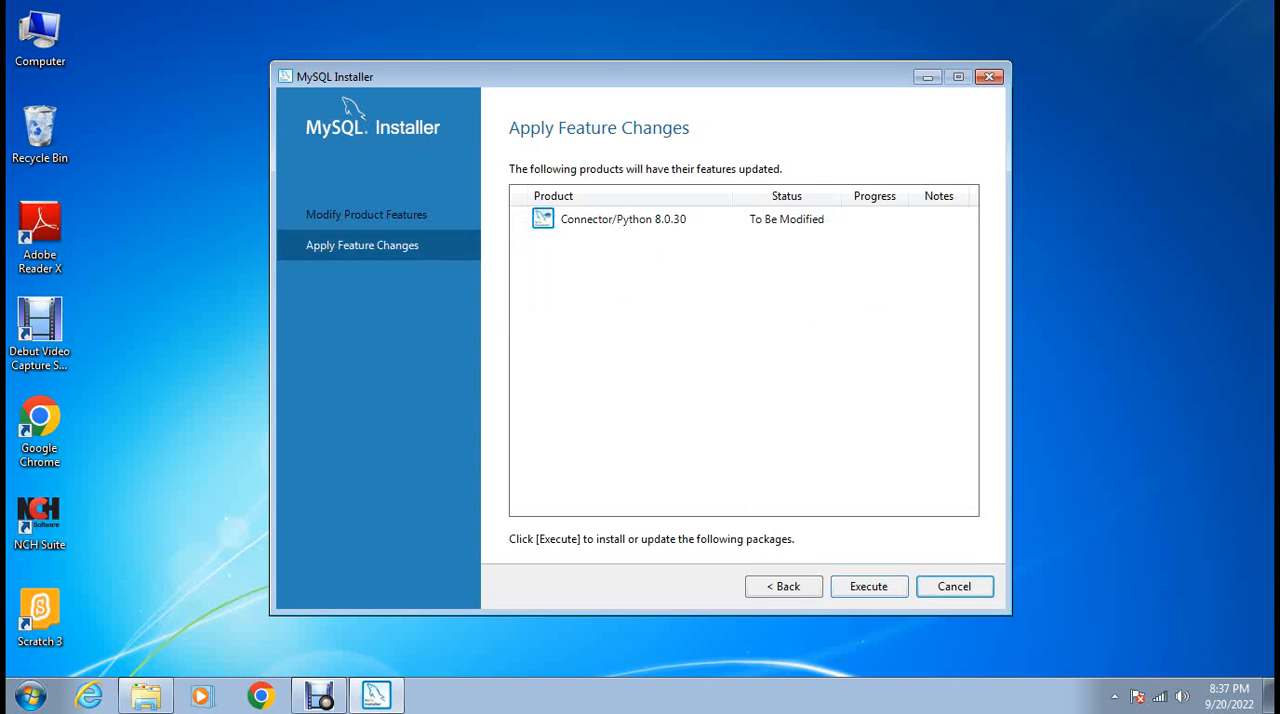
key(Return)
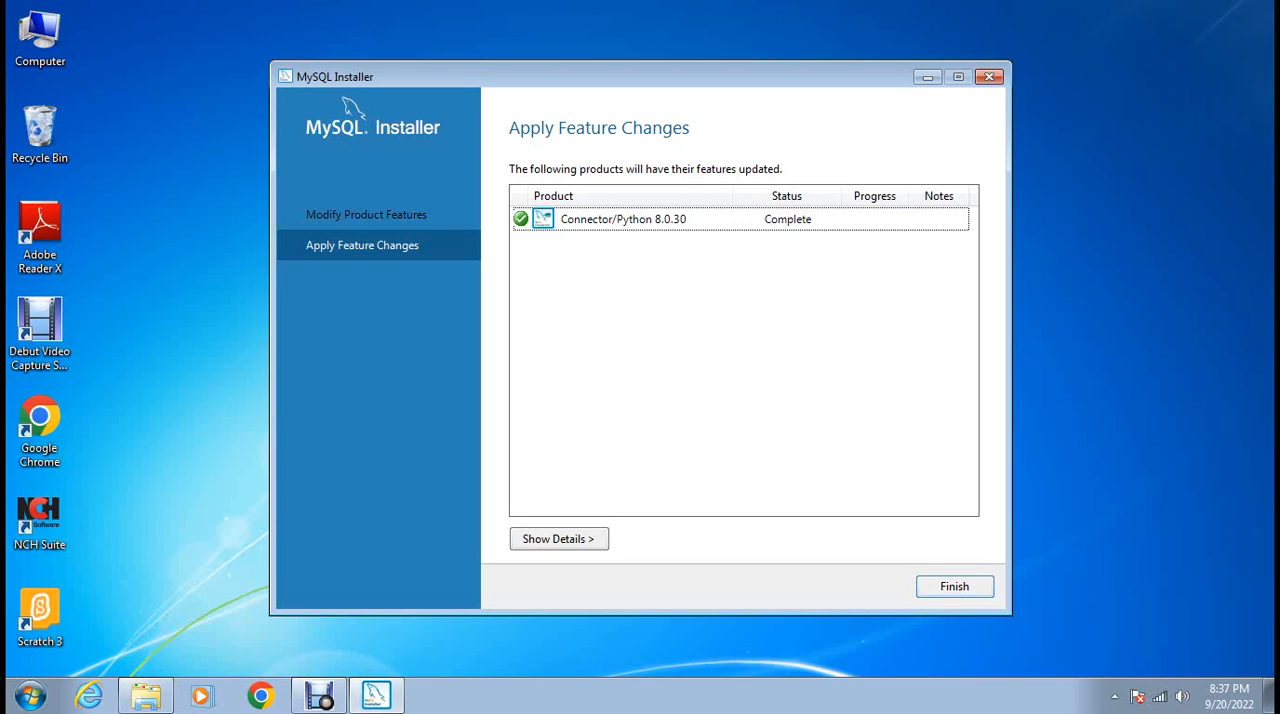
click(955, 587)
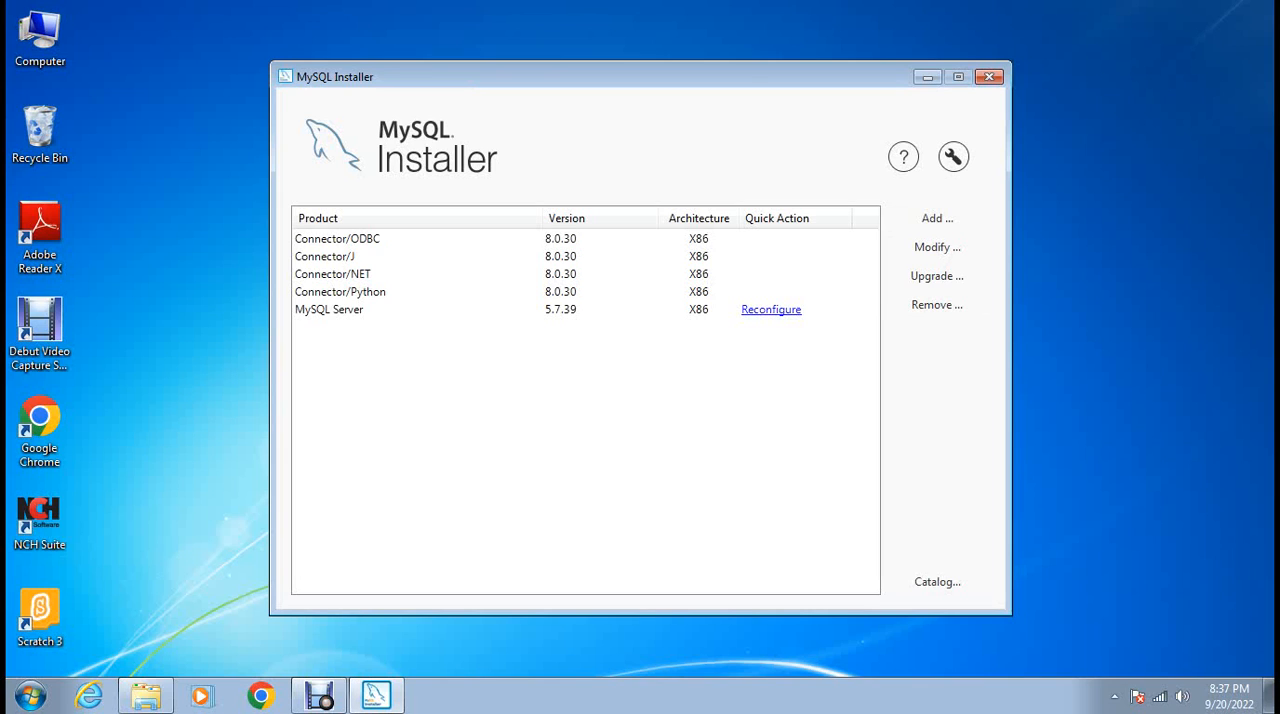
click(989, 76)
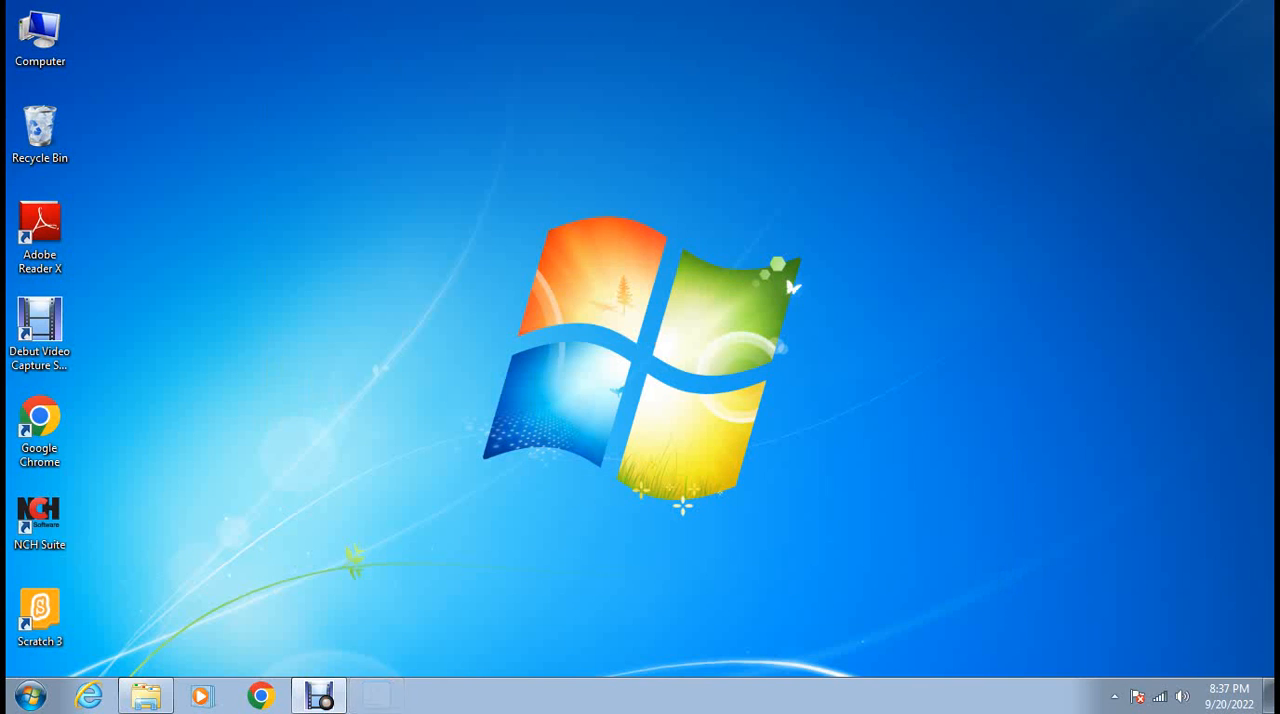
Launch MySQL 5.7 Command Line Client from the MySQL Server 5.7 program group.
key(super)
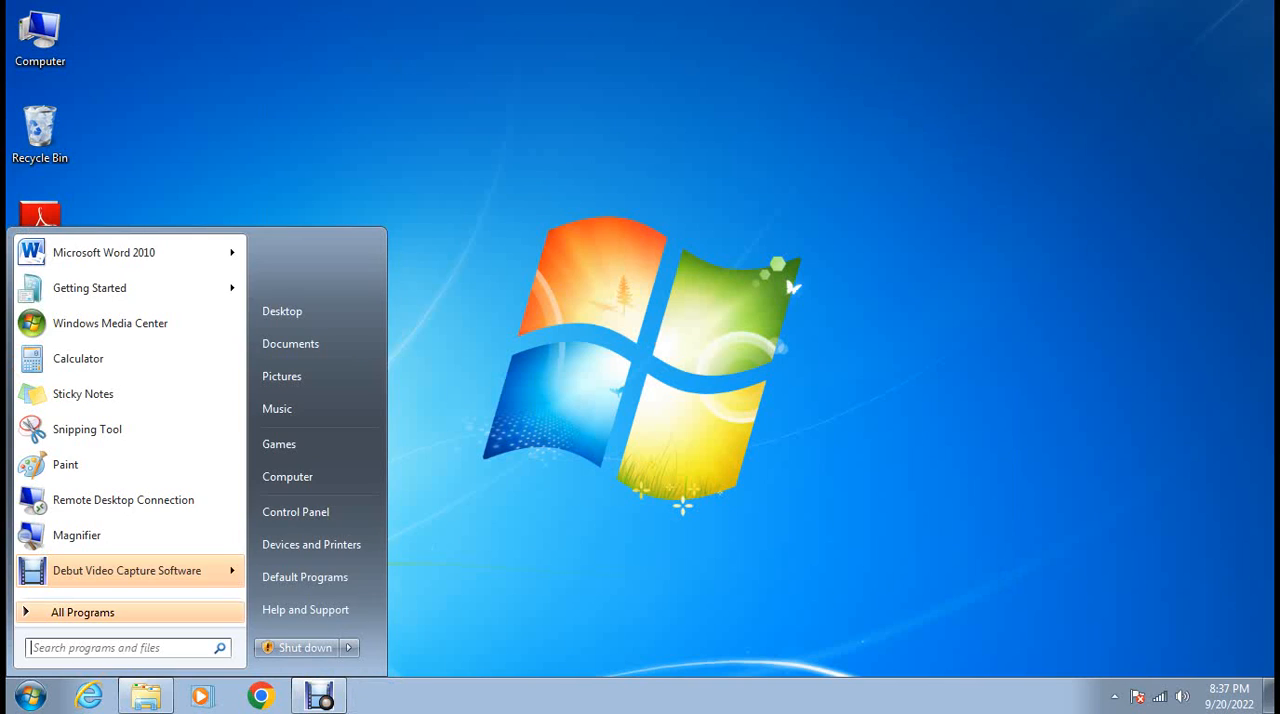
click(83, 612)
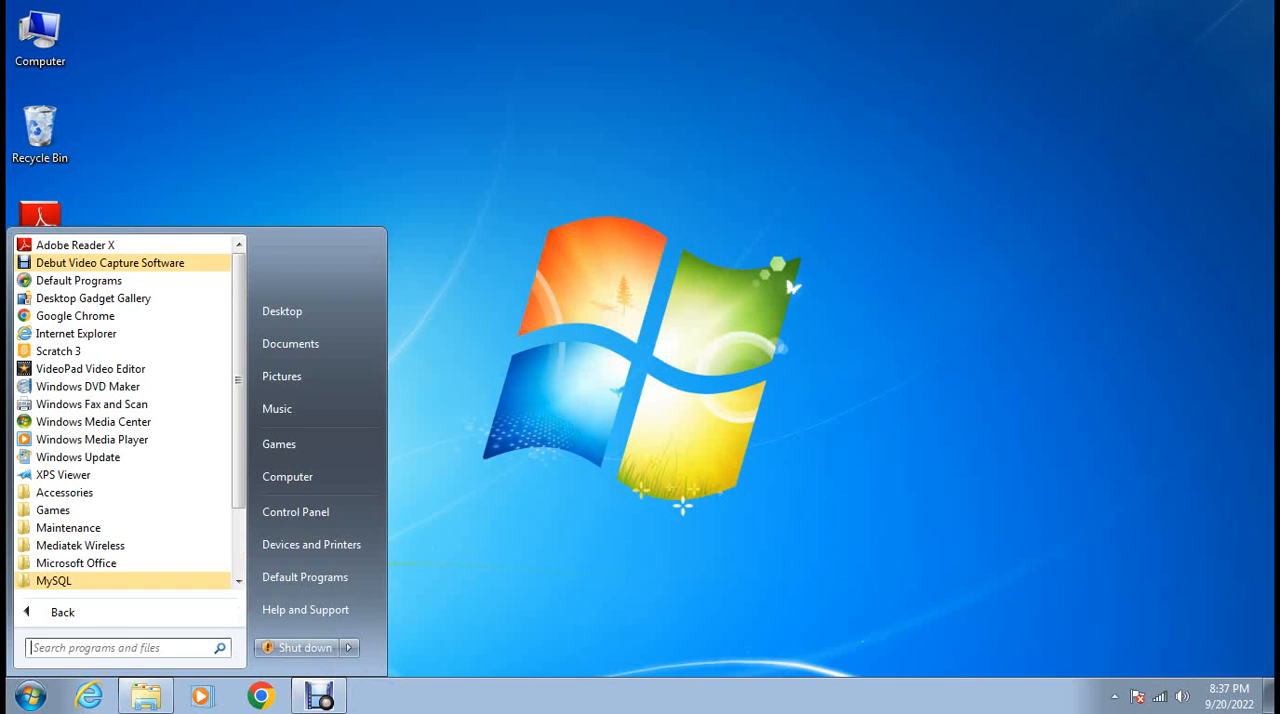
click(54, 581)
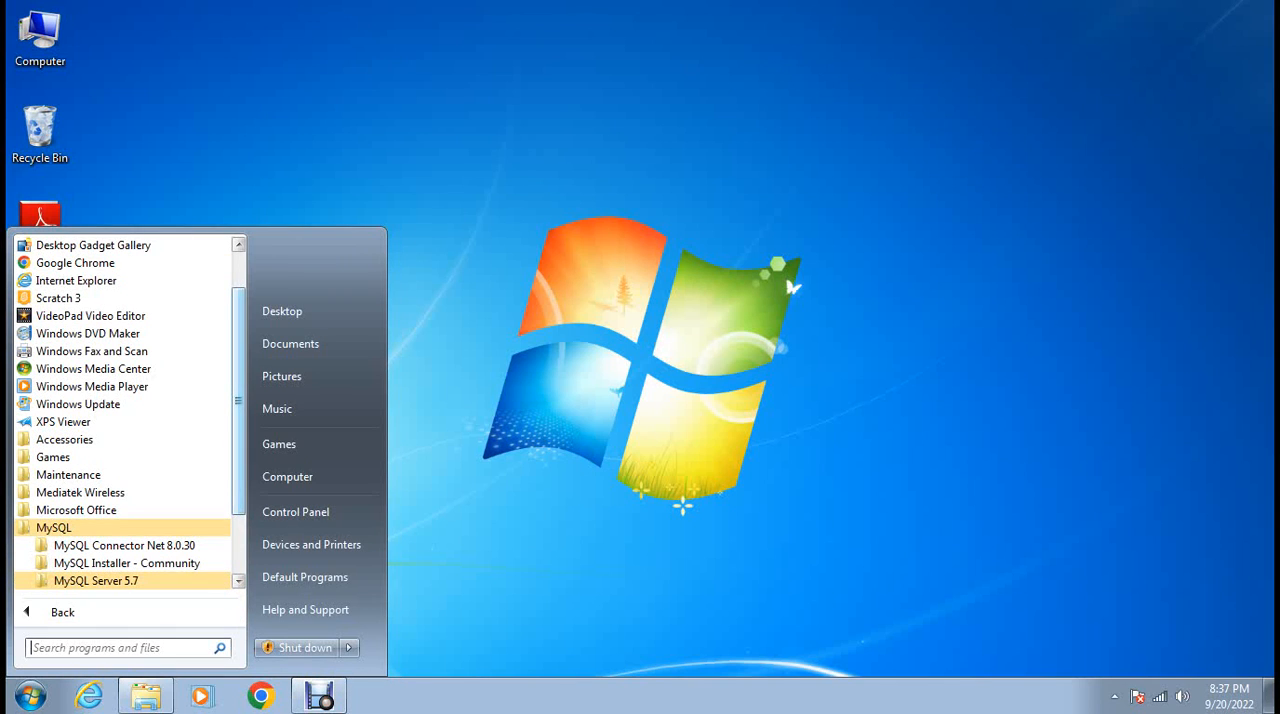
drag(238, 455, 238, 514)
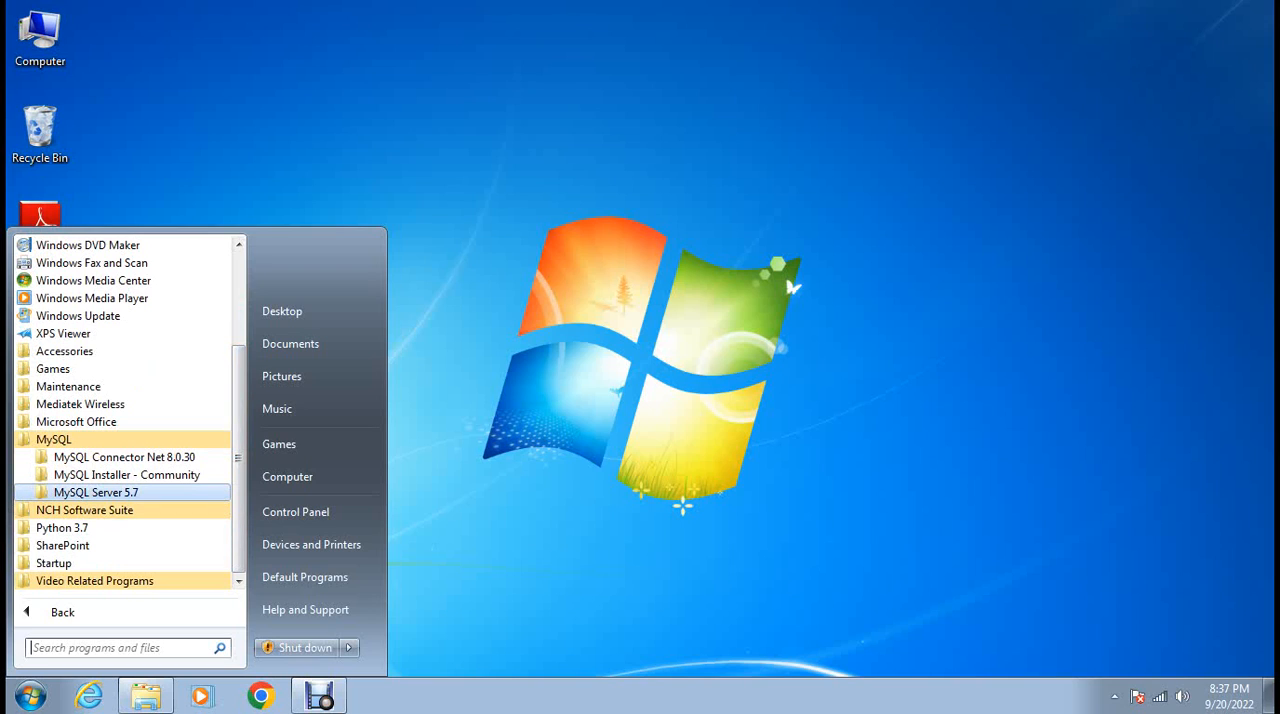
click(95, 492)
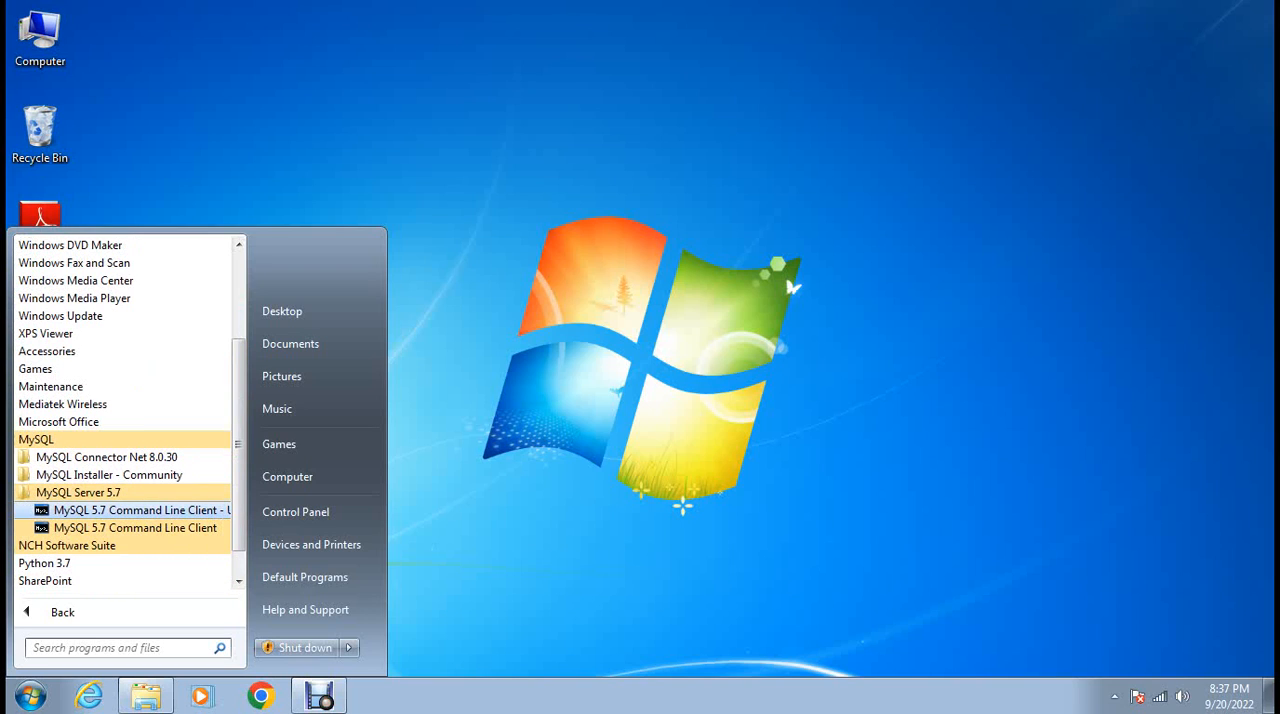
click(135, 528)
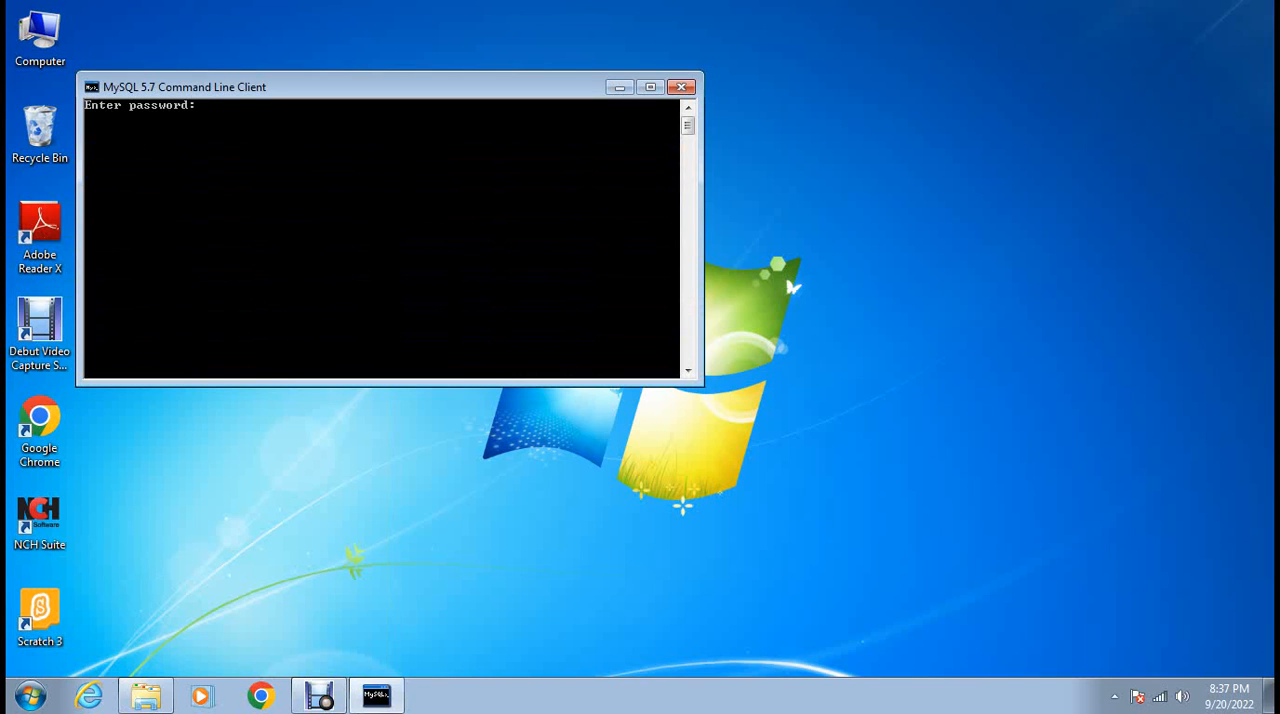
Move the command line client window towards the middle of the desktop, log in with the MySQL password, and maximize the window.
drag(350, 87, 560, 142)
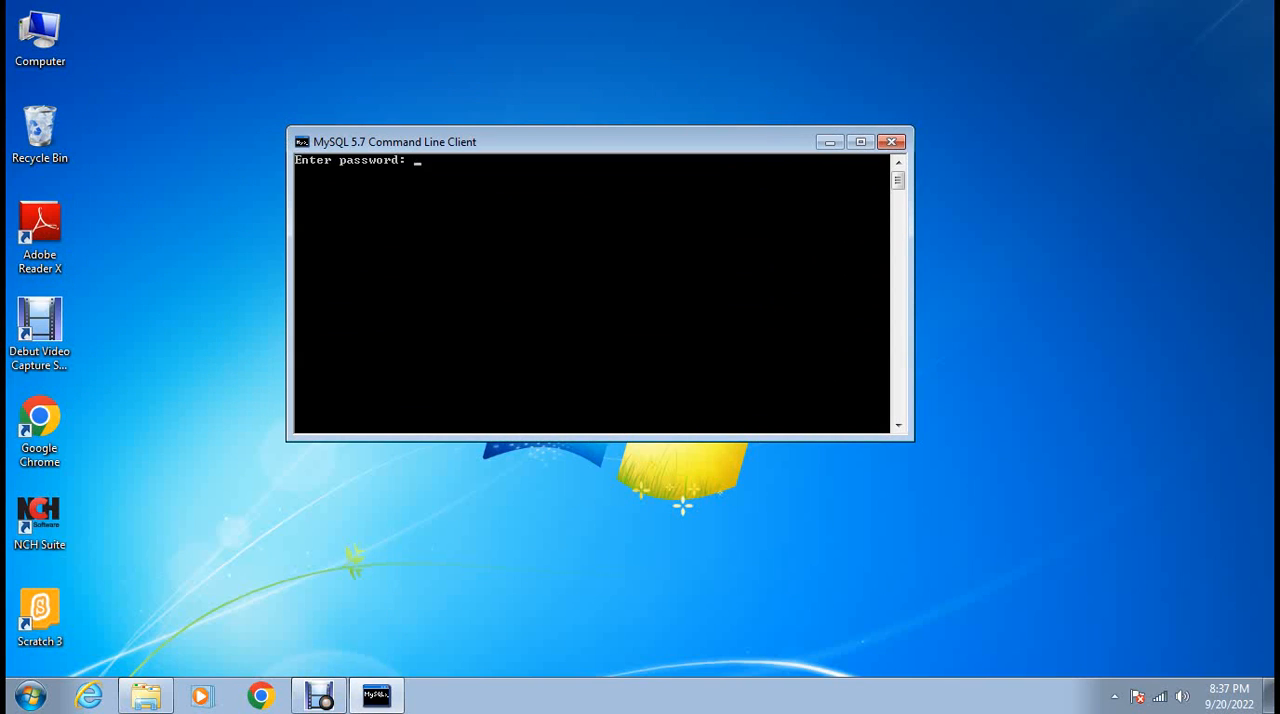
text(*****)
key(Return)
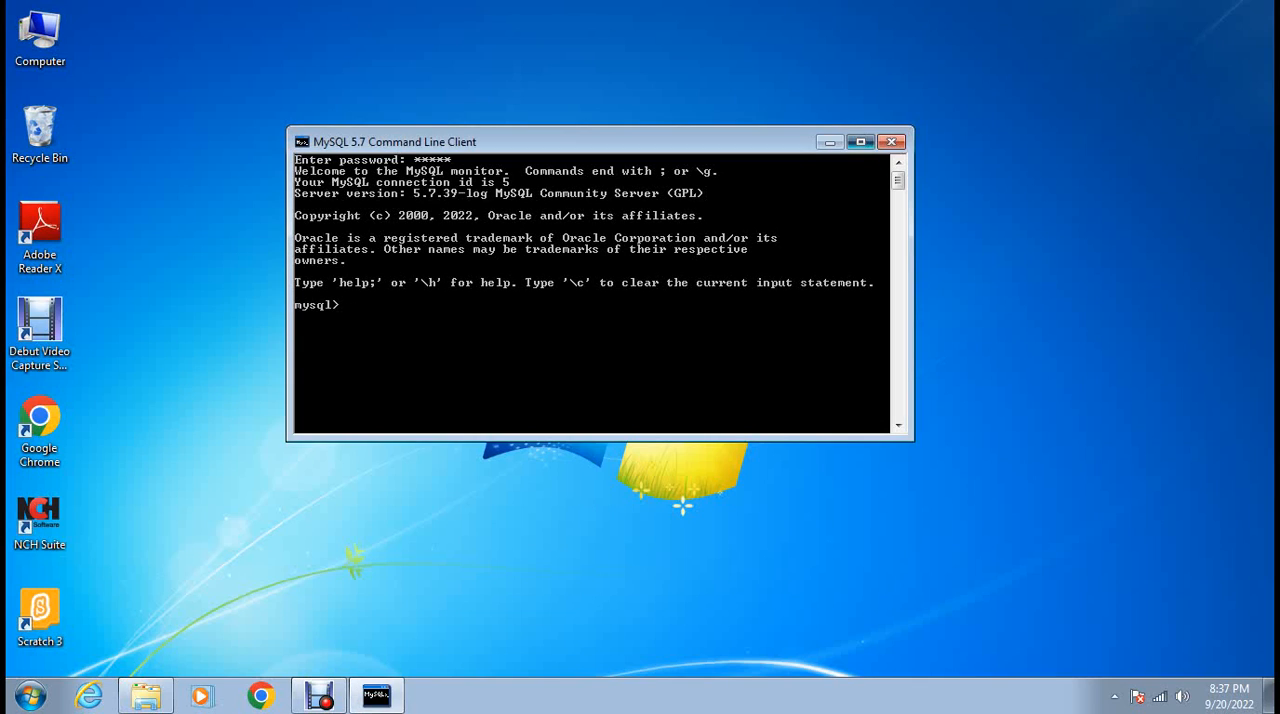
click(860, 141)
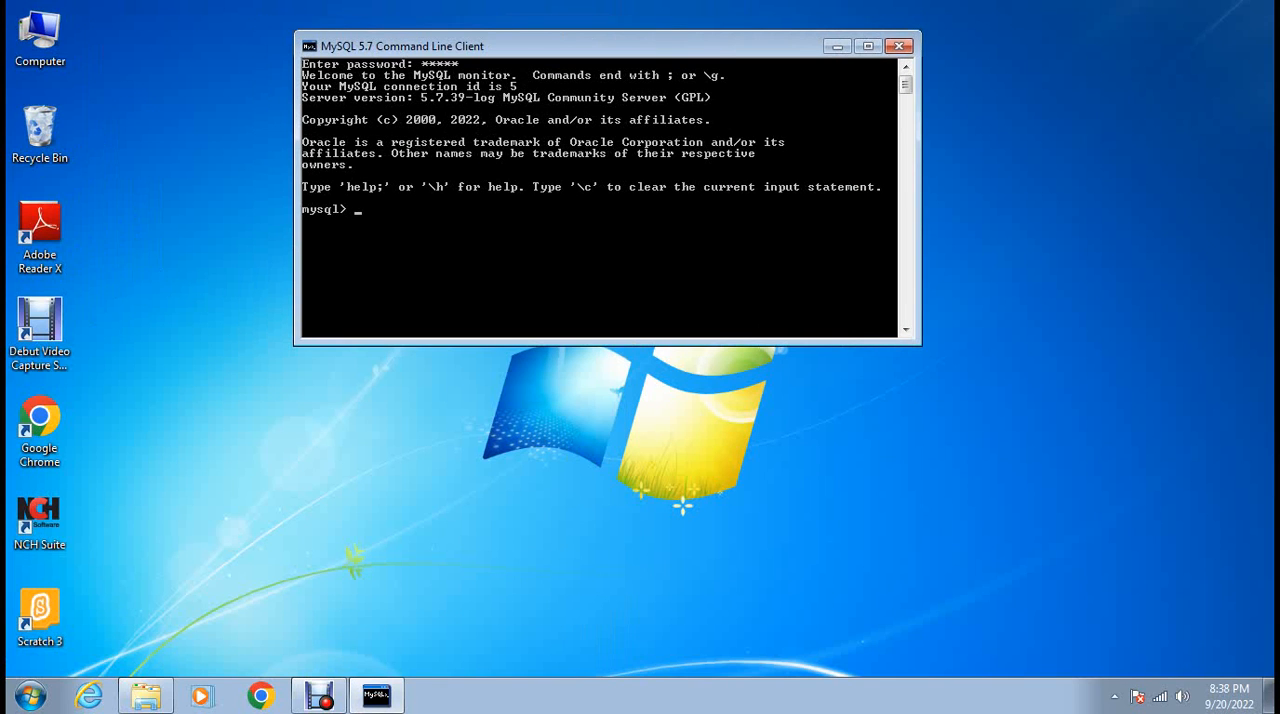
Examine the Font, Layout, Colors and Options properties of the MySQL 5.7 Command Line Client window.
right_click(592, 43)
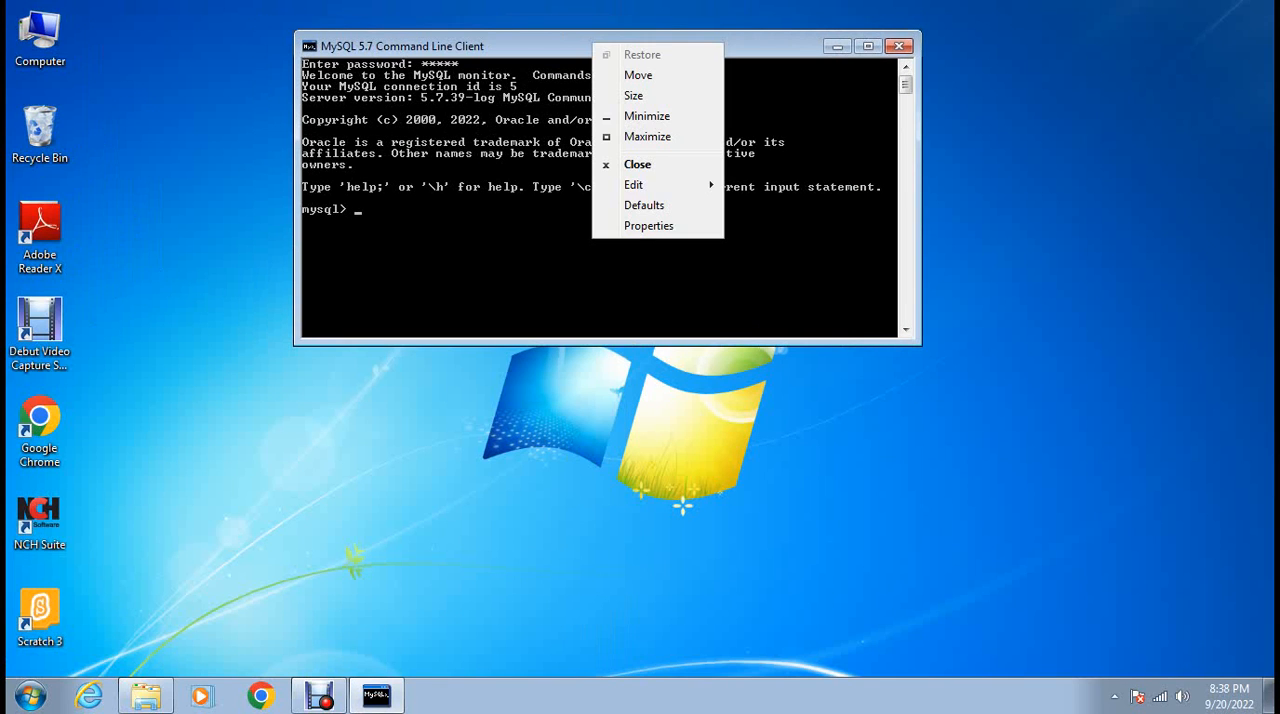
click(648, 225)
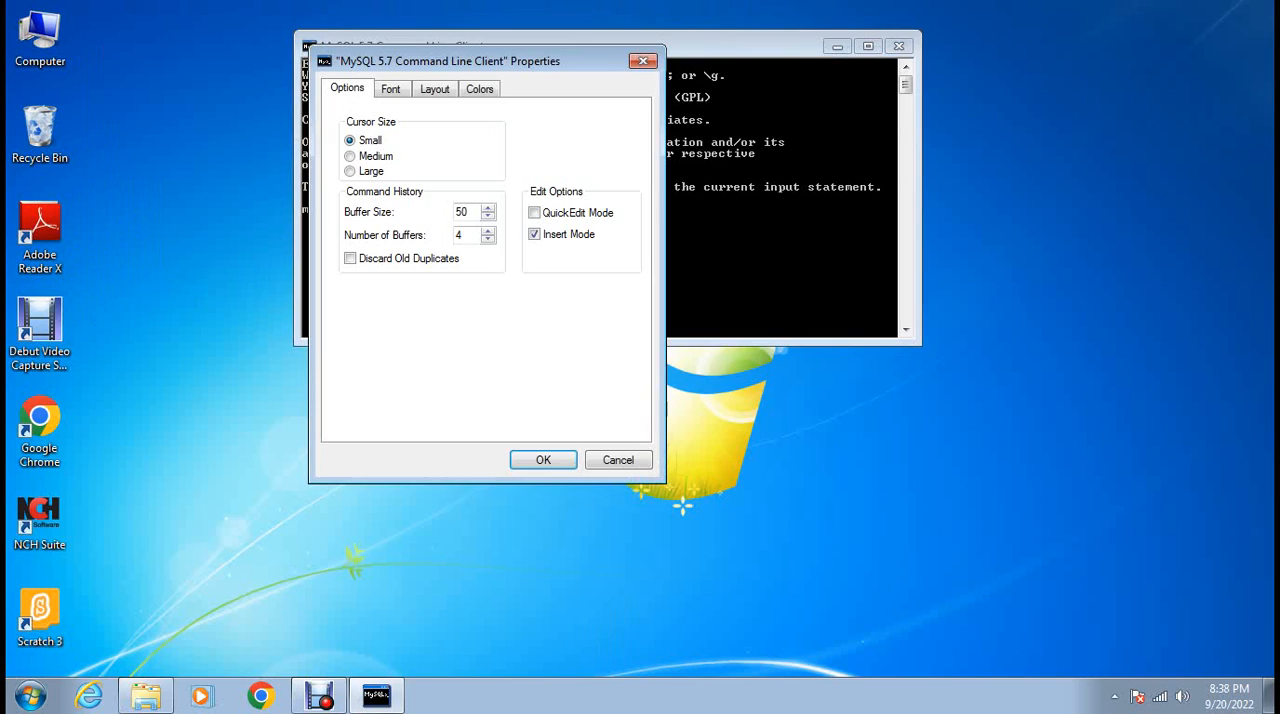
click(391, 89)
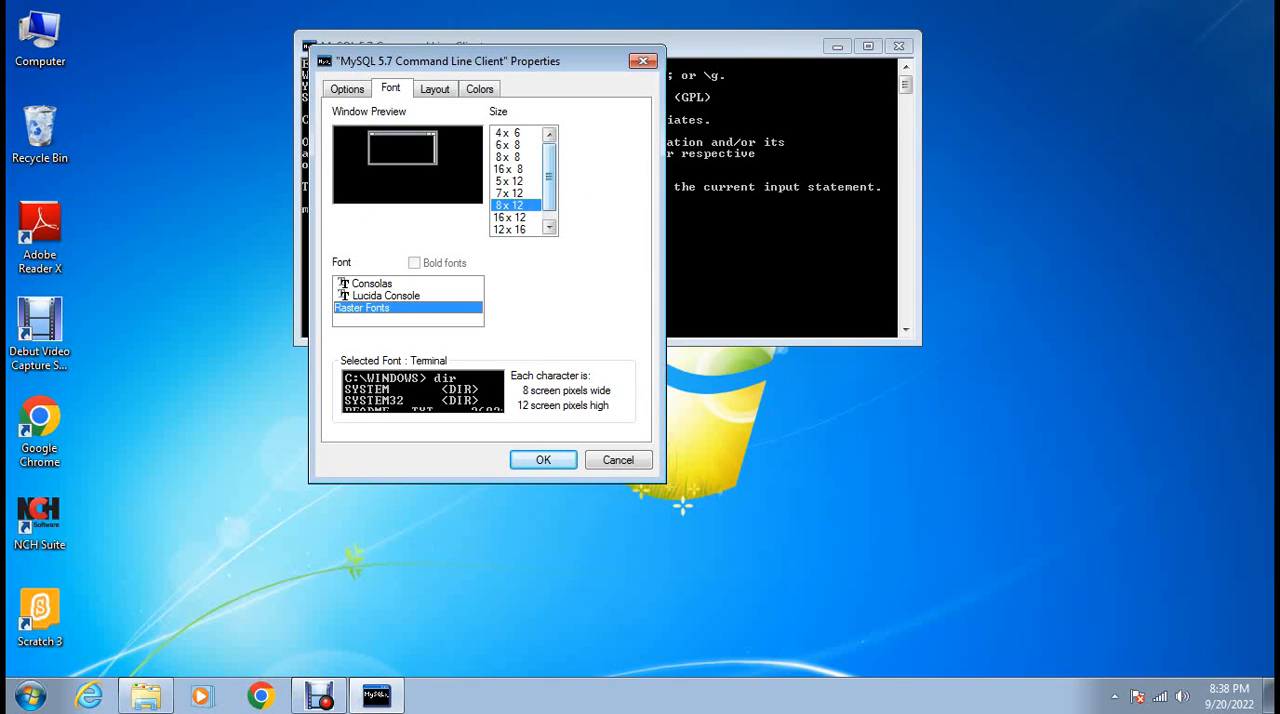
click(435, 89)
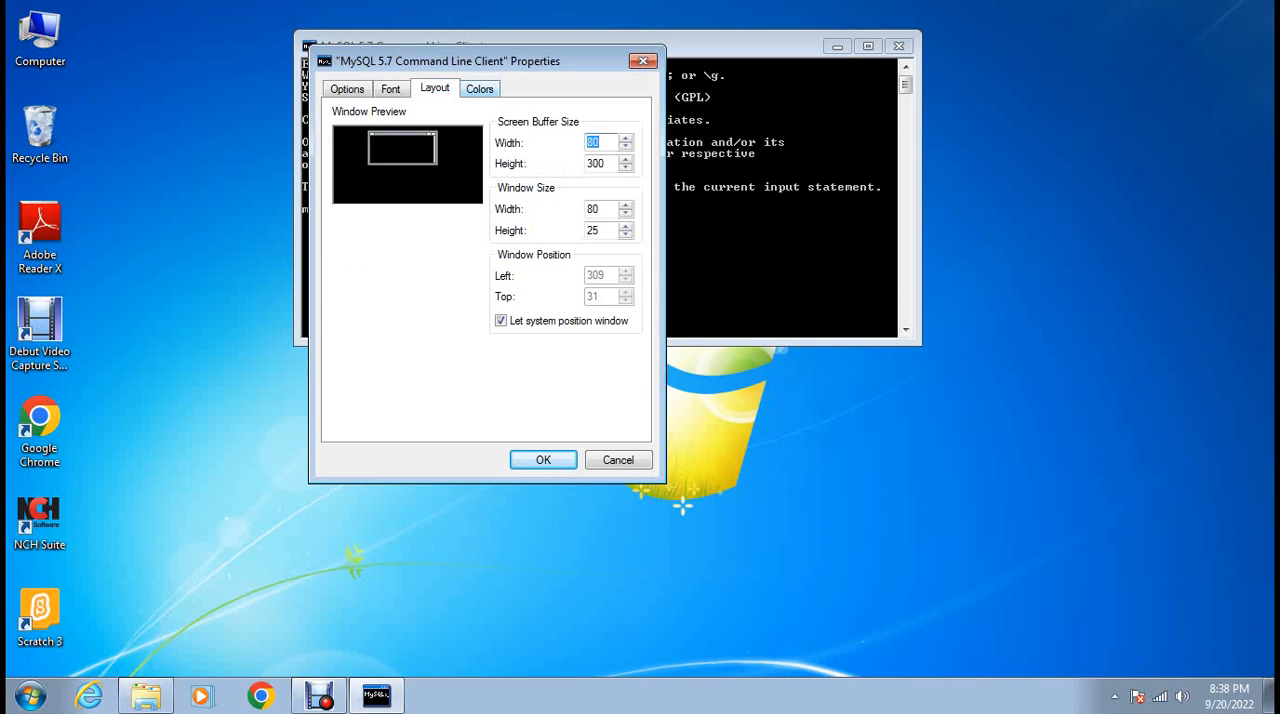
click(479, 88)
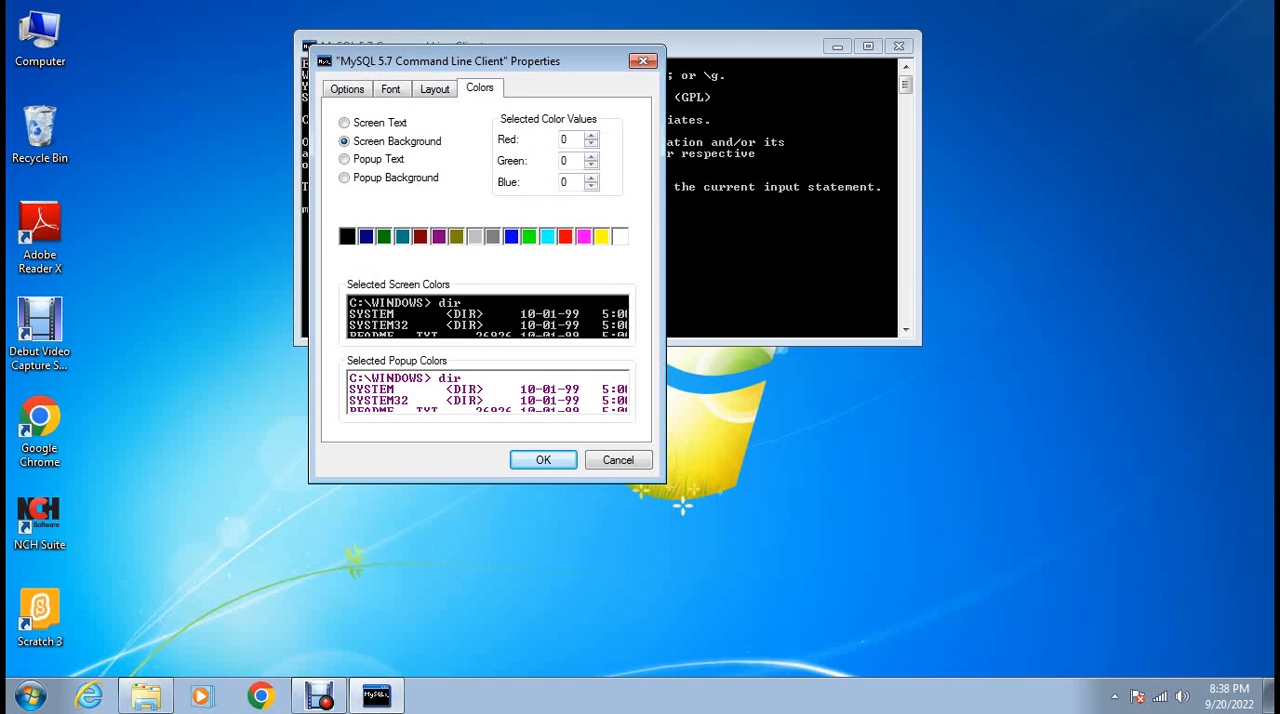
click(347, 89)
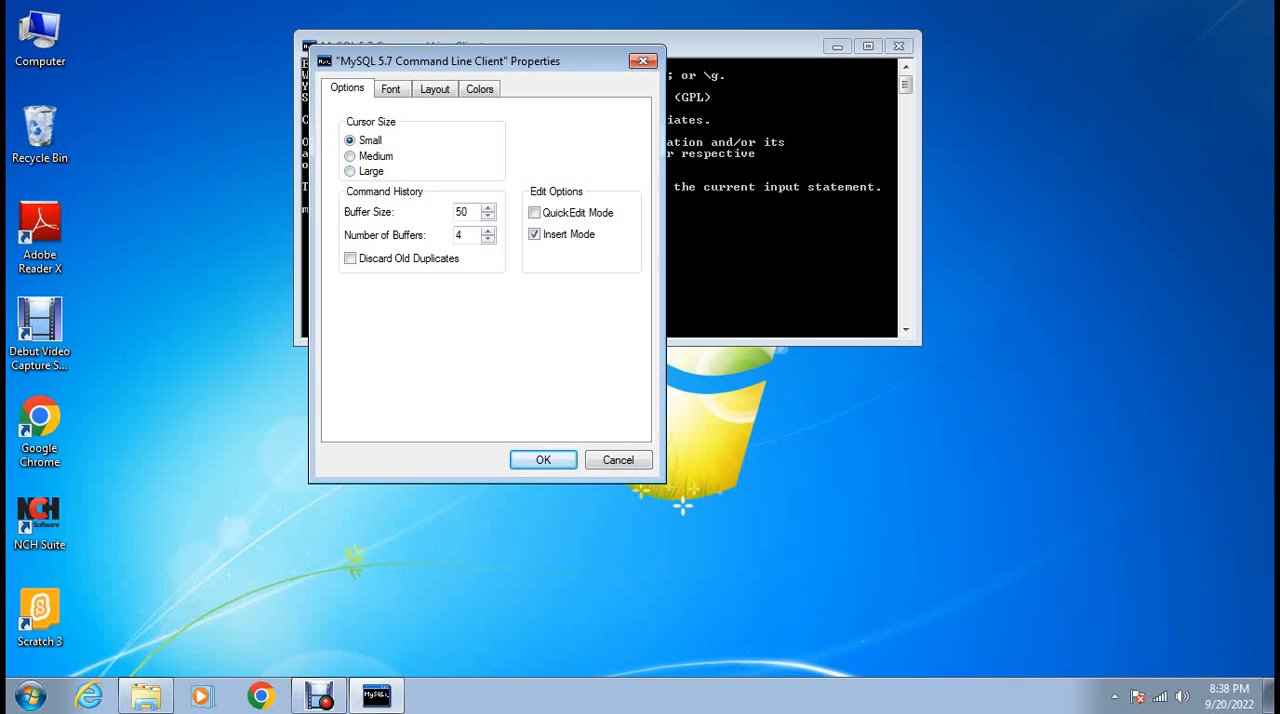
Set the console cursor size to Large and dismiss the shortcut error.
click(350, 171)
key(Return)
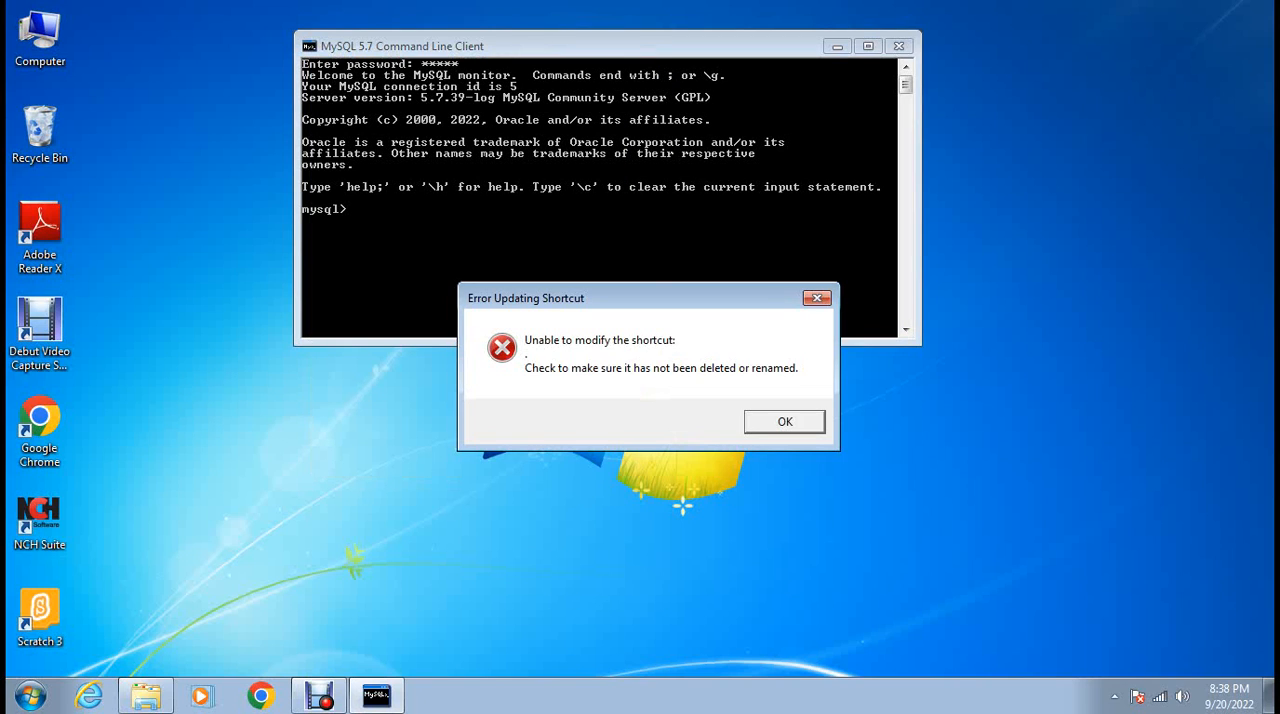
key(Return)
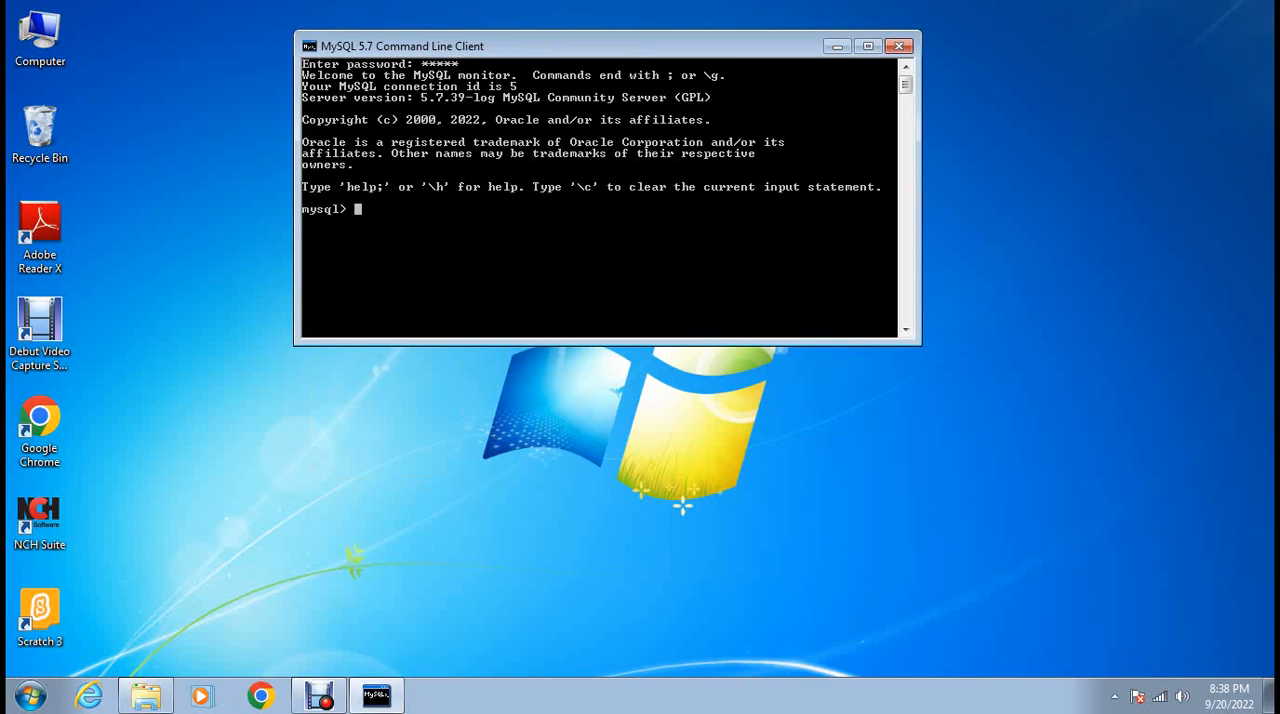
Set the command line client's cursor size back to Small in its window properties and apply it.
right_click(448, 50)
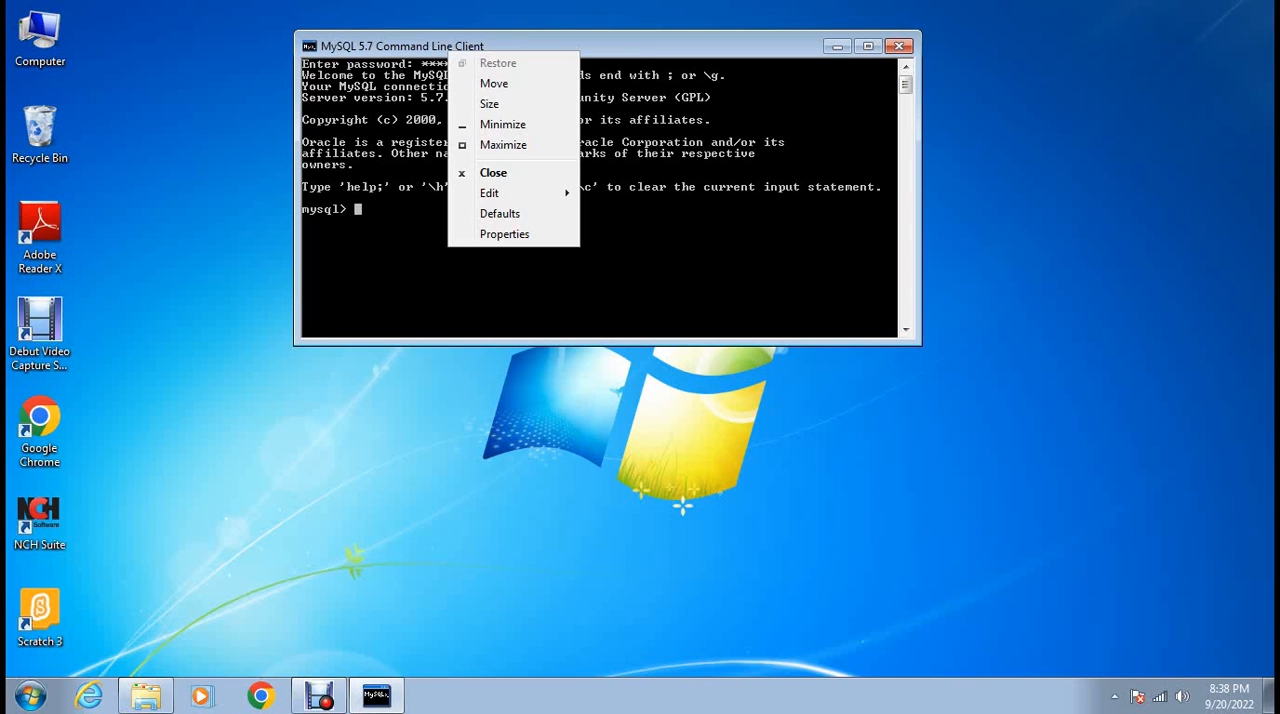
mouse_move(500, 193)
click(504, 234)
click(350, 141)
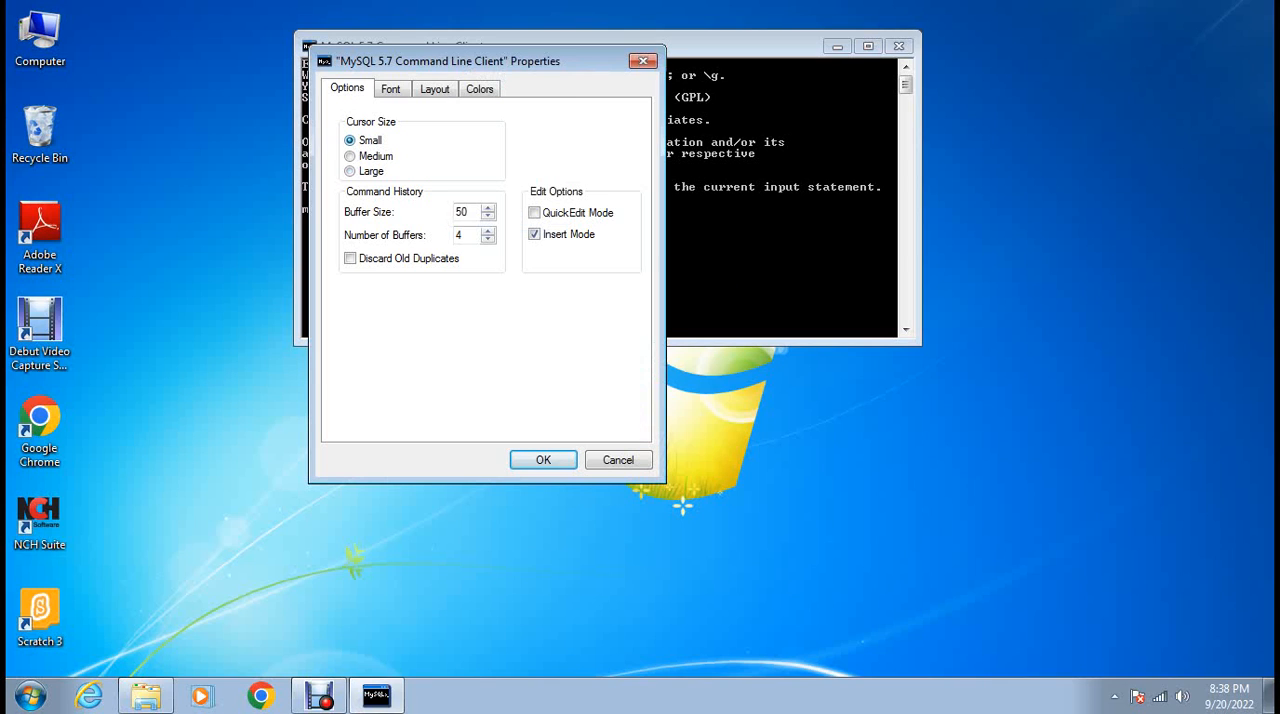
click(543, 460)
key(Return)
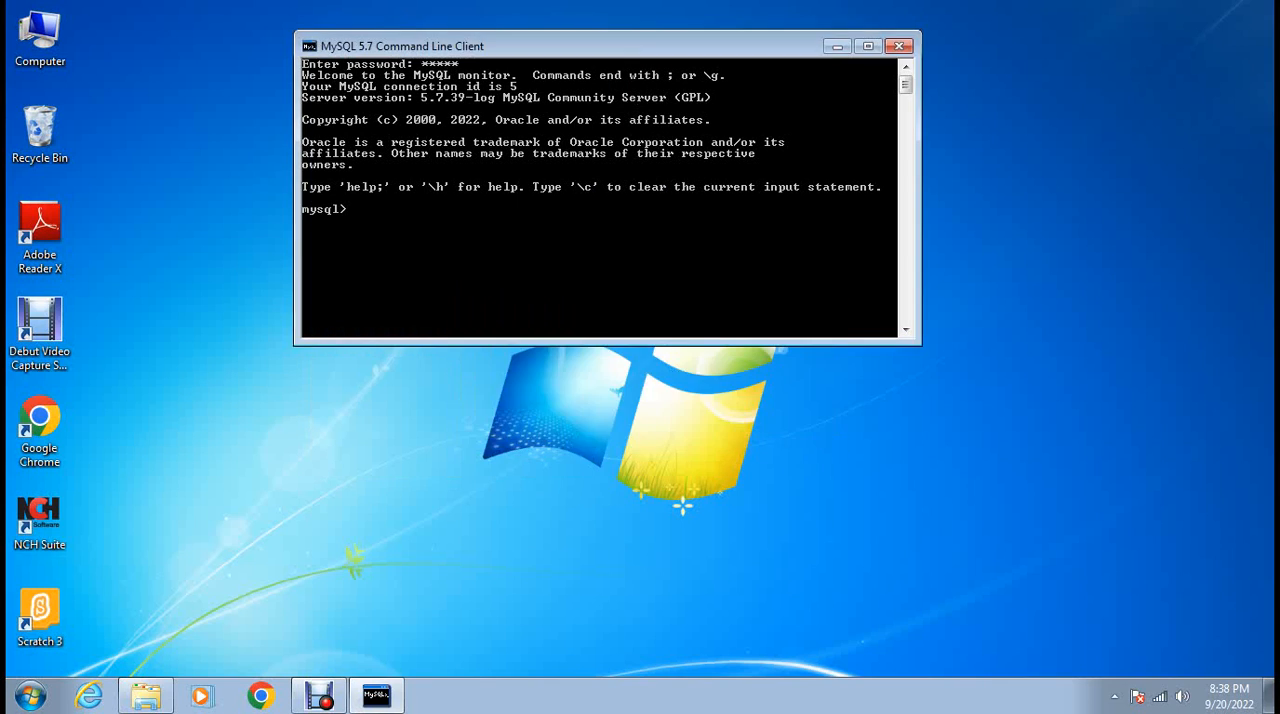